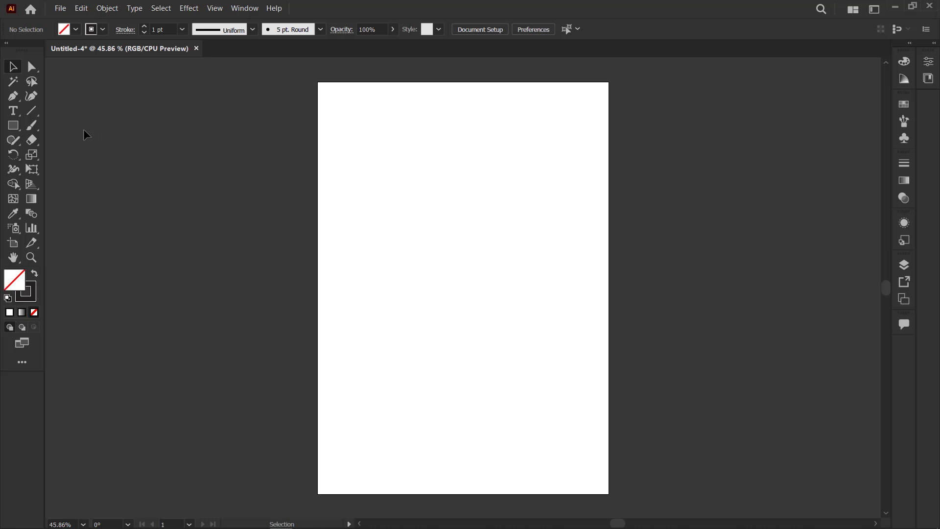
# - Draw a 470 × 407 pt rectangular grid on the artboard with the Rectangular Grid Tool
pyautogui.click(31, 110)
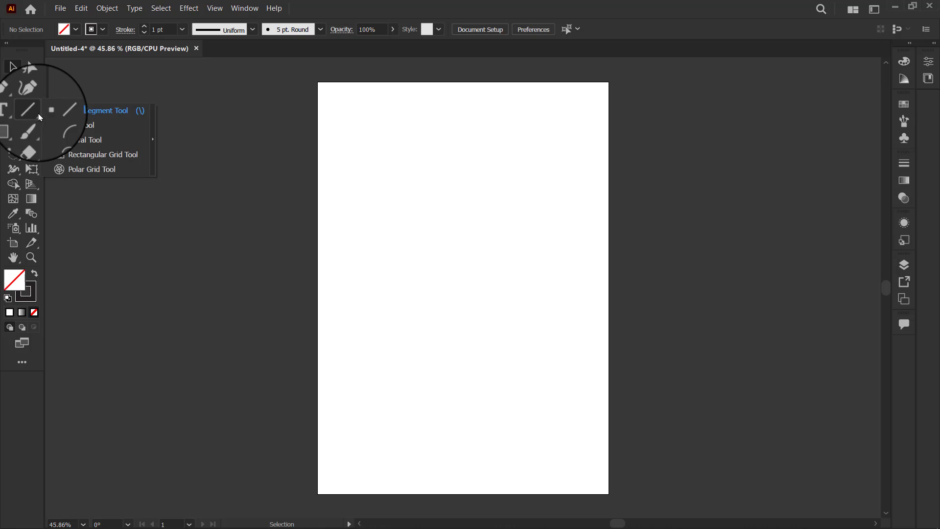
pyautogui.click(82, 157)
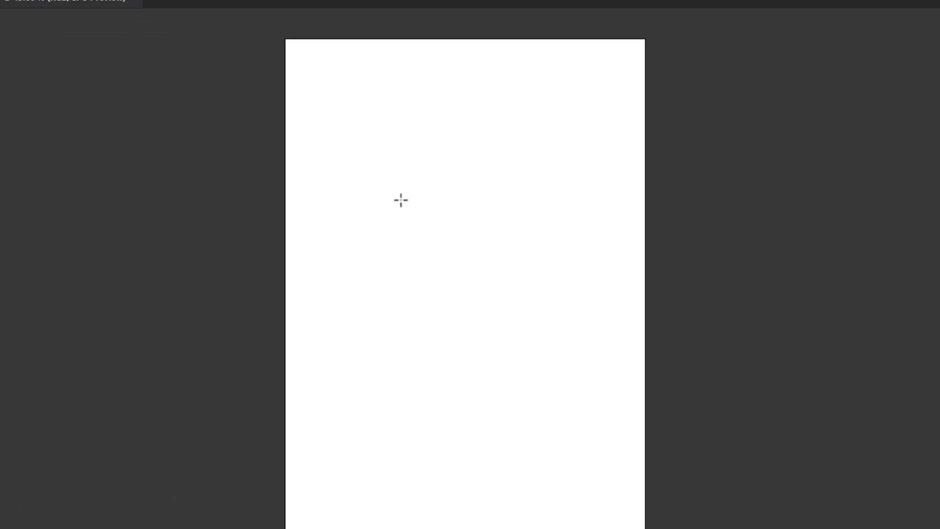
pyautogui.click(411, 211)
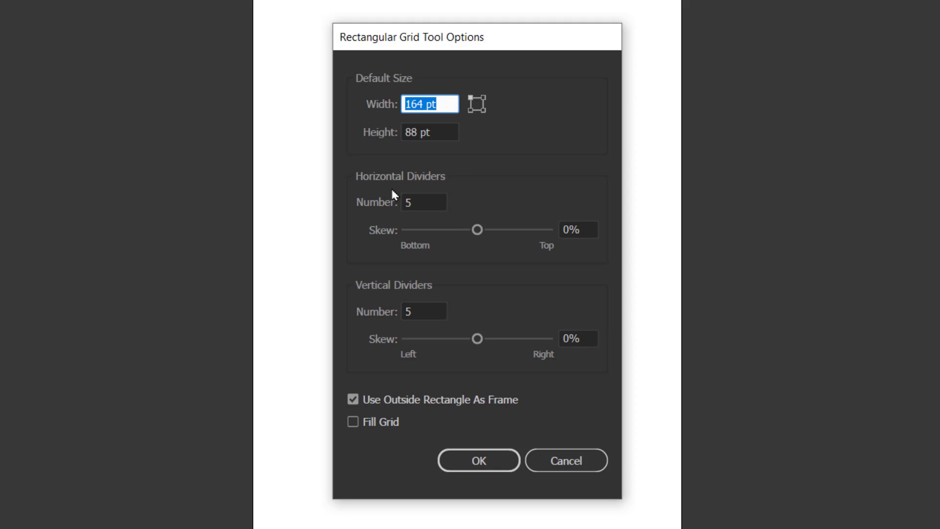
pyautogui.write('470')
pyautogui.press('Tab')
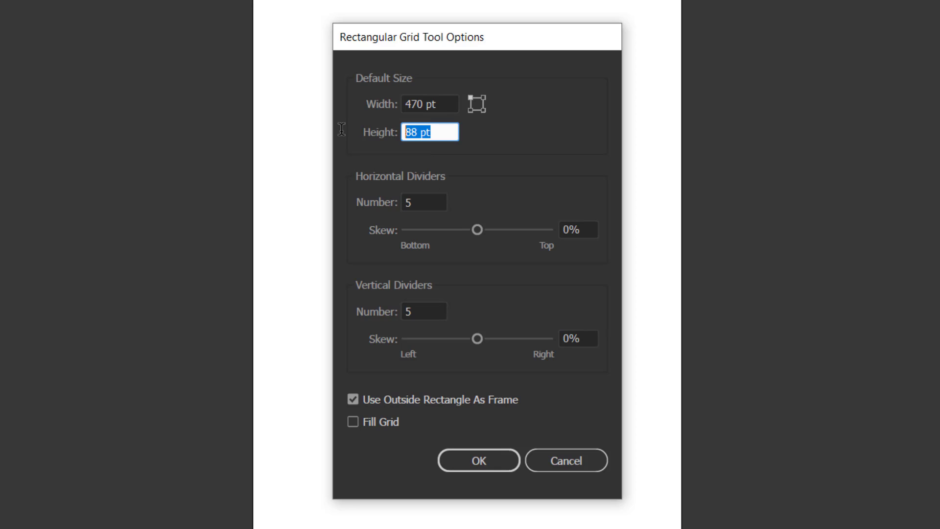
pyautogui.write('407')
pyautogui.click(465, 461)
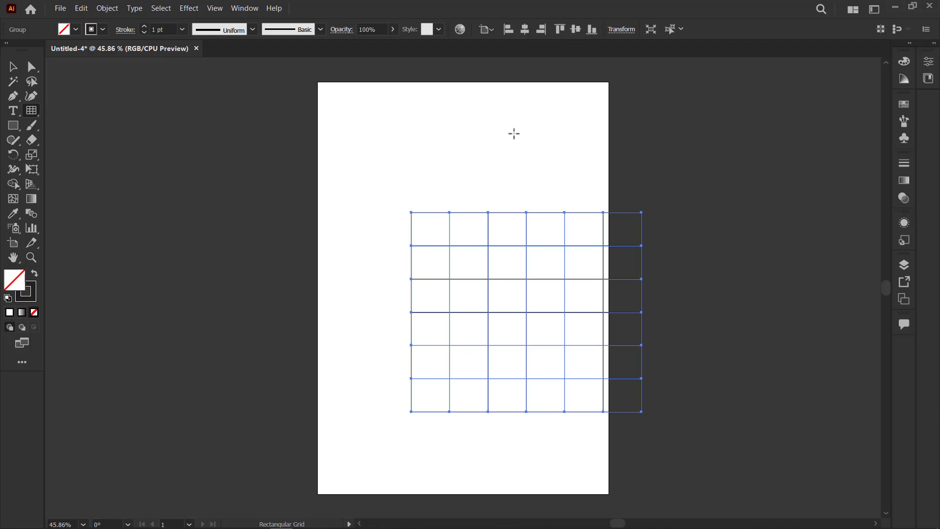
# - Centre the grid horizontally and vertically on the artboard and thin its lines to 0.5 pt
pyautogui.click(524, 29)
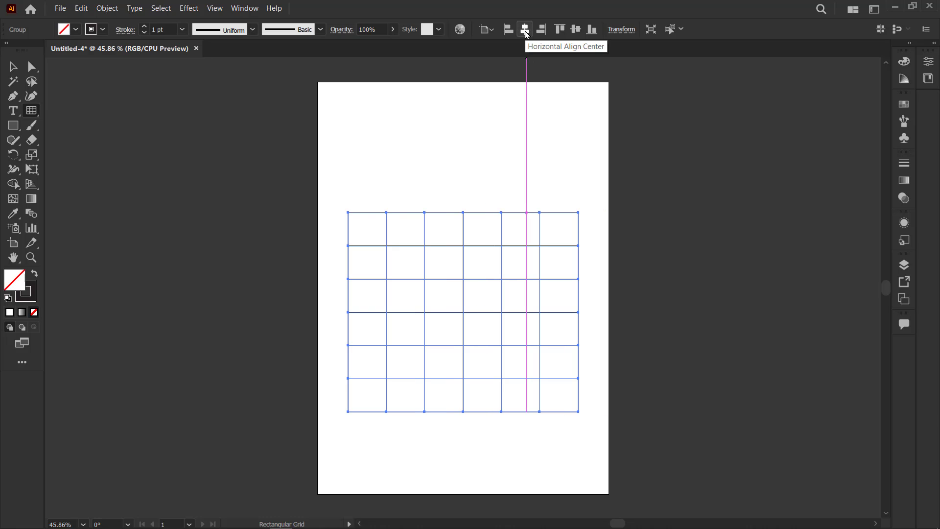
pyautogui.click(572, 30)
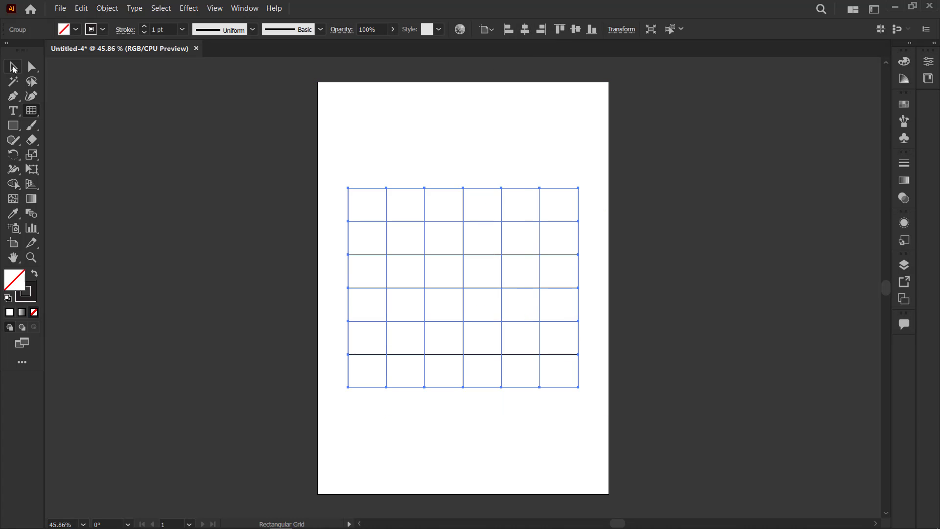
pyautogui.click(13, 69)
pyautogui.click(348, 162)
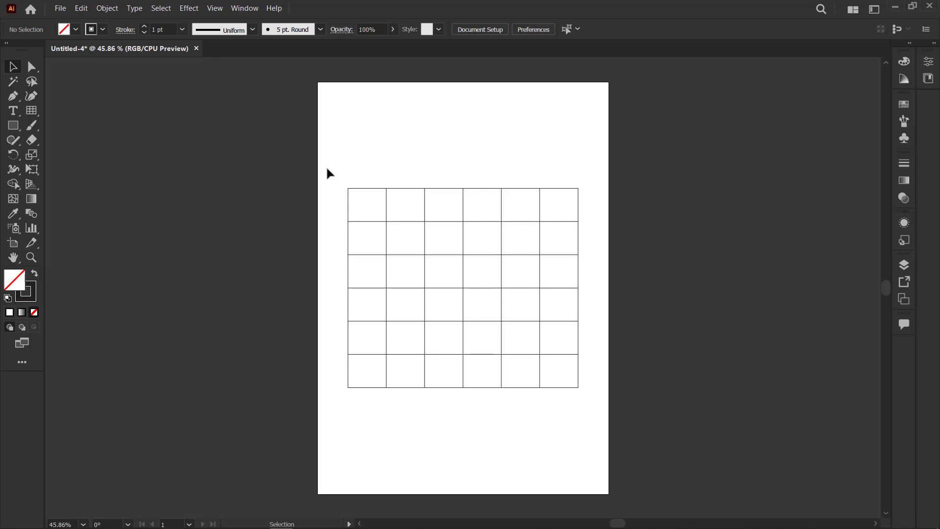
pyautogui.moveTo(327, 169); pyautogui.dragTo(479, 250)
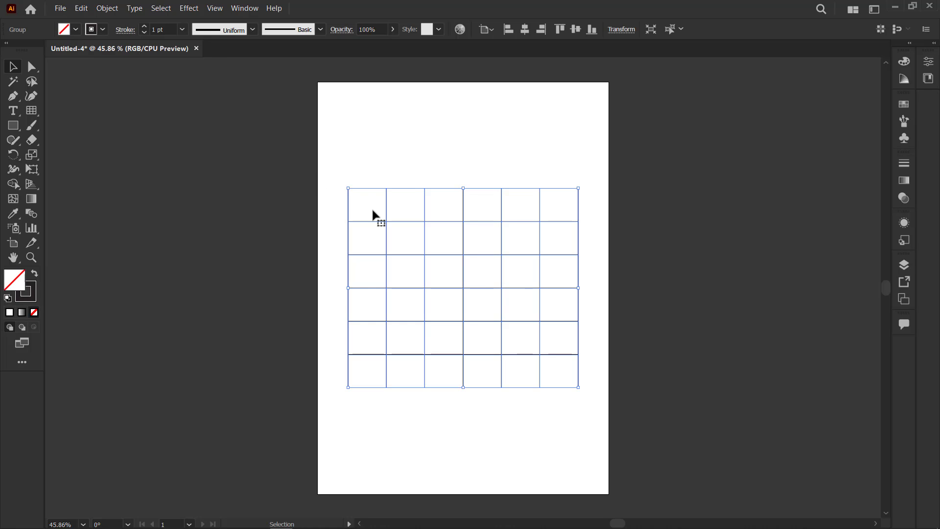
pyautogui.click(186, 36)
pyautogui.click(198, 56)
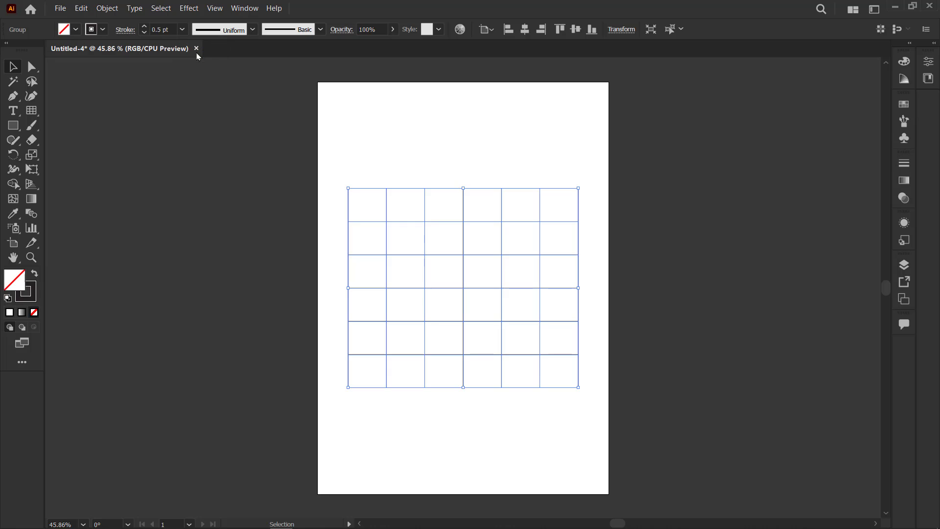
# - Reselect the whole grid and lock it in place
pyautogui.click(541, 157)
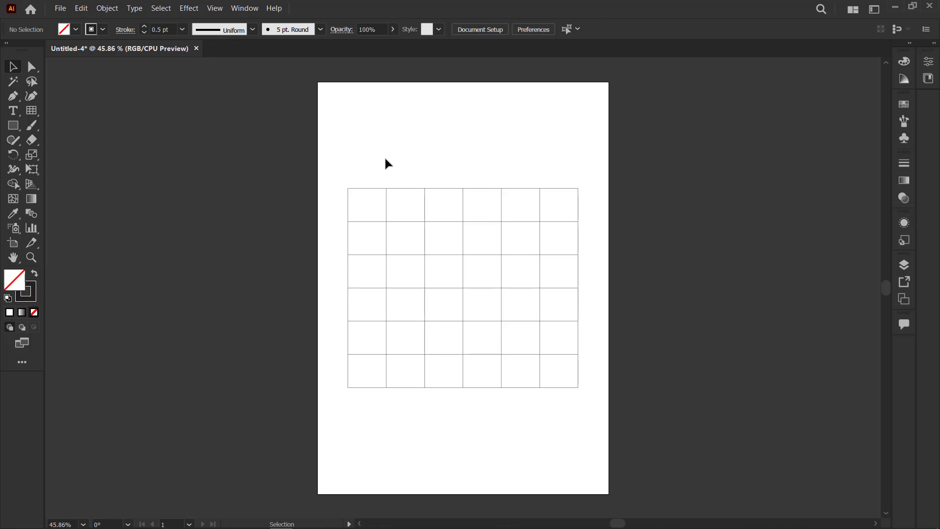
pyautogui.moveTo(385, 158); pyautogui.dragTo(544, 275)
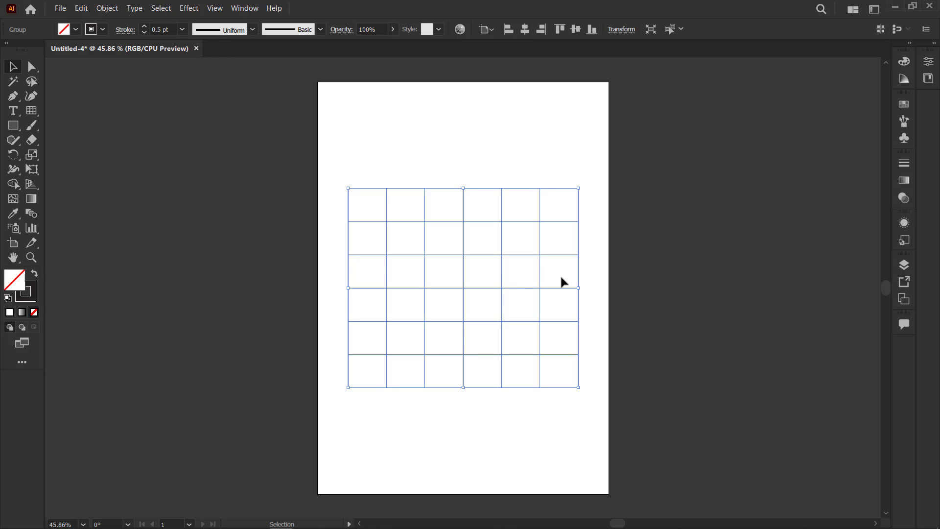
pyautogui.click(107, 9)
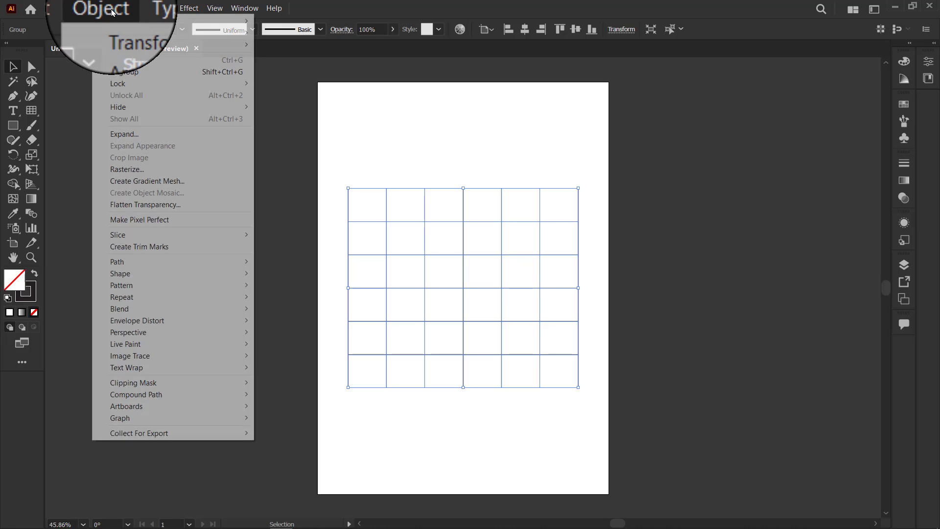
pyautogui.moveTo(147, 83)
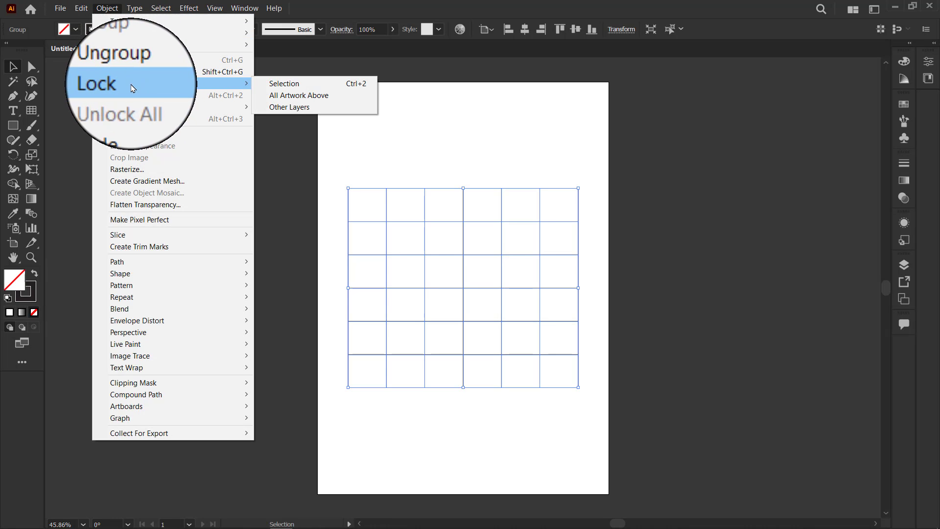
pyautogui.click(306, 88)
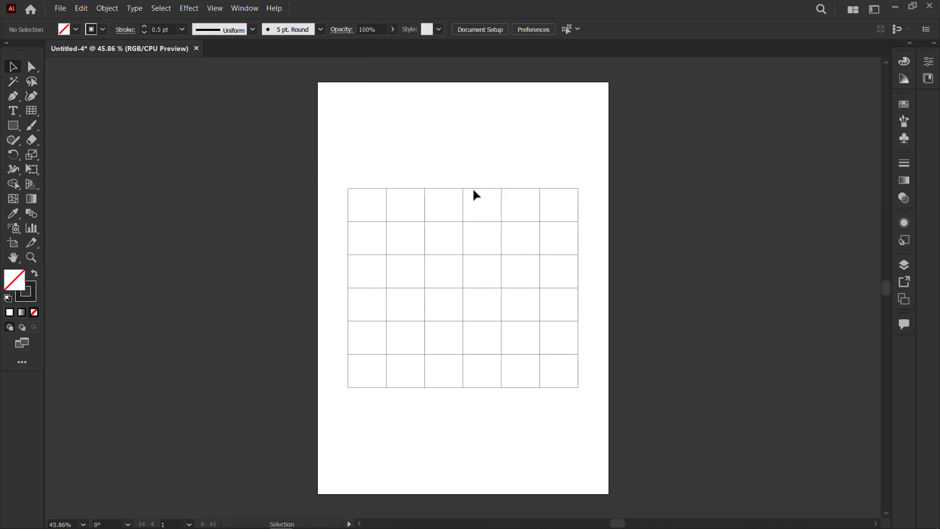
# - Create a 3-sided polygon (triangle) on the grid with the Polygon Tool
pyautogui.click(13, 126)
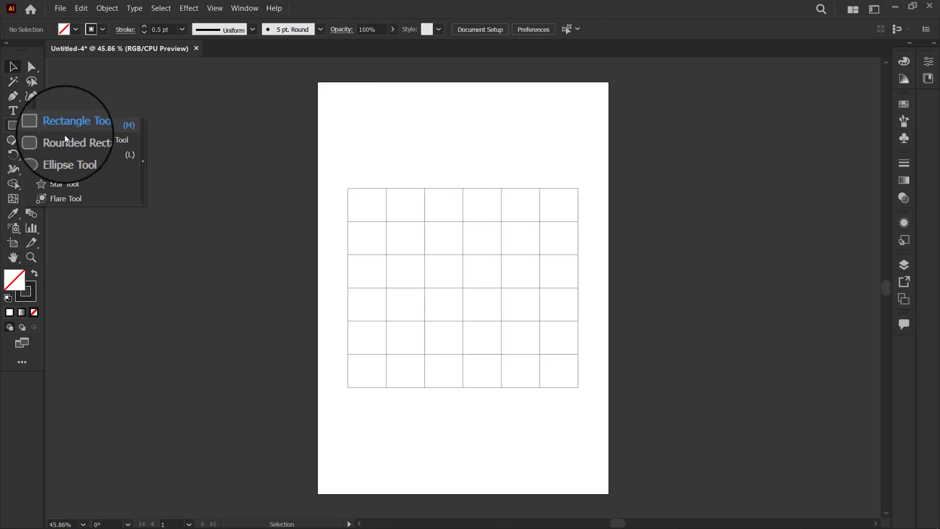
pyautogui.click(78, 173)
pyautogui.click(446, 267)
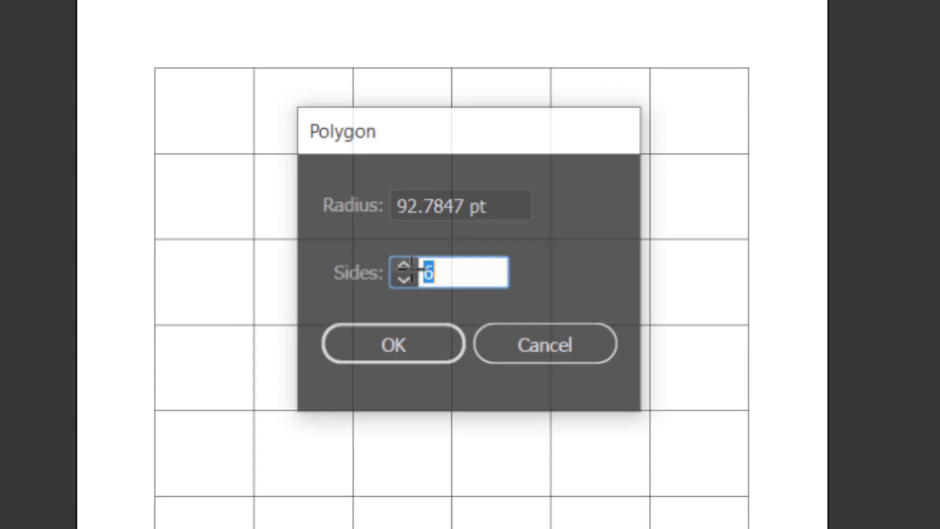
pyautogui.click(401, 280)
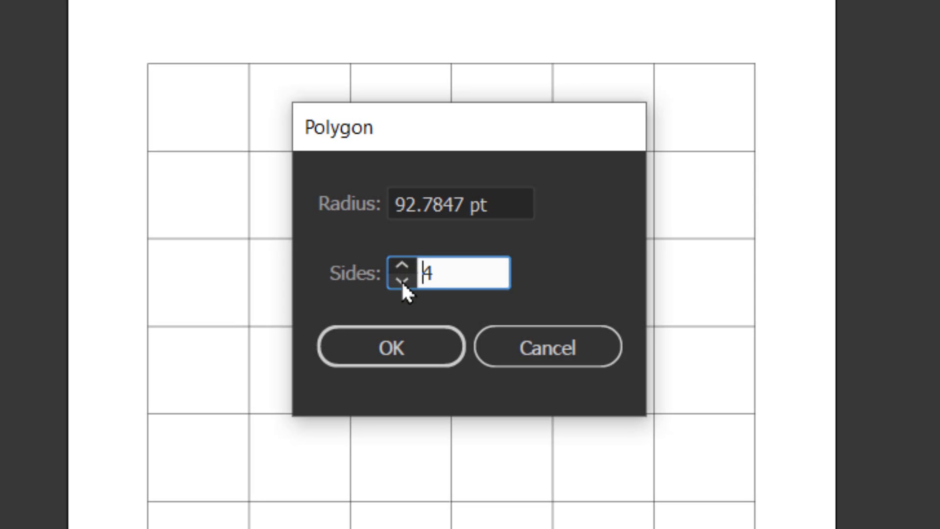
pyautogui.click(400, 349)
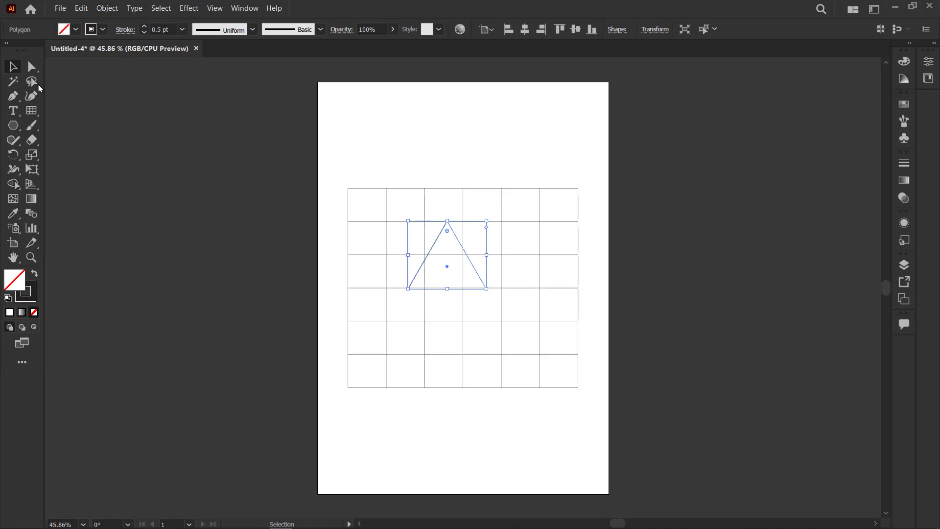
# - Move the triangle down so it sits on the grid lines
pyautogui.click(453, 275)
pyautogui.moveTo(451, 269); pyautogui.dragTo(462, 297)
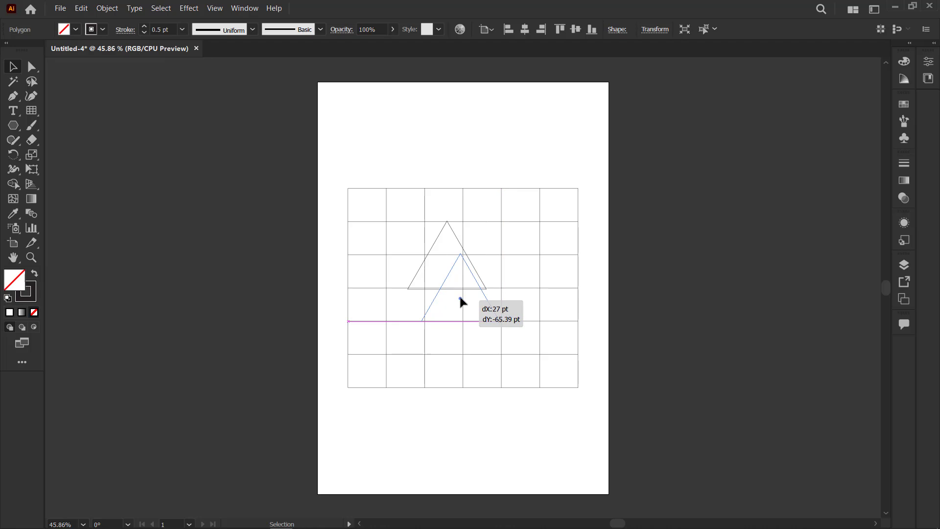
pyautogui.moveTo(462, 297)
pyautogui.mouseDown()
pyautogui.moveTo(448, 297)
pyautogui.moveTo(461, 301)
pyautogui.mouseUp()
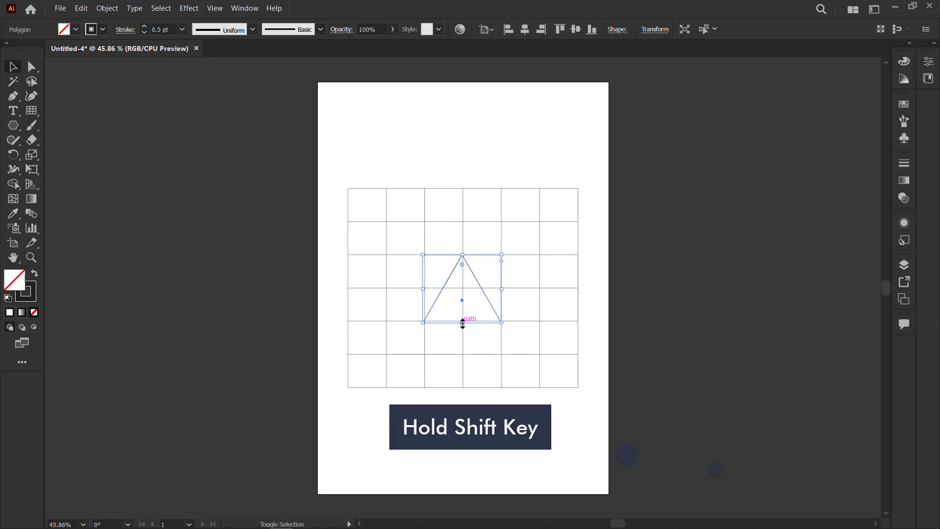
pyautogui.moveTo(462, 321); pyautogui.dragTo(462, 321)
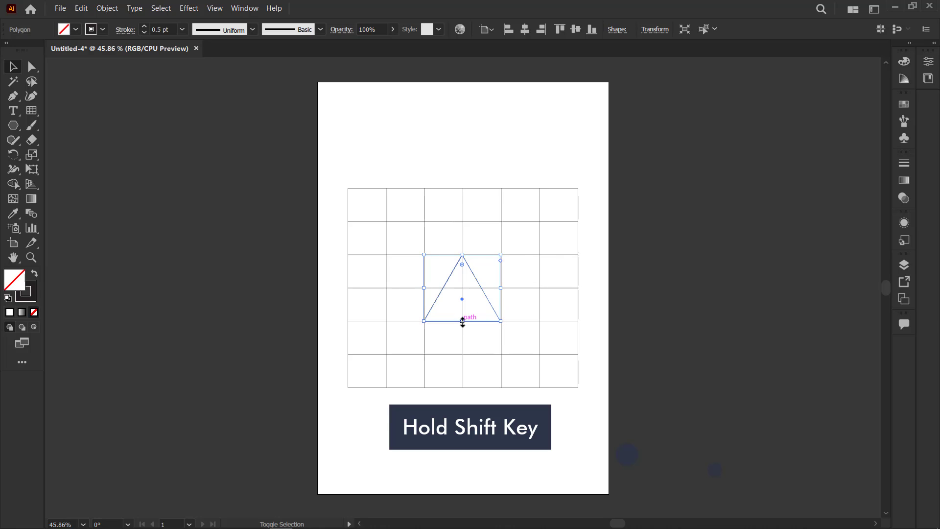
# - Set the triangle's outline stroke weight to 2 pt
pyautogui.click(410, 267)
pyautogui.click(473, 293)
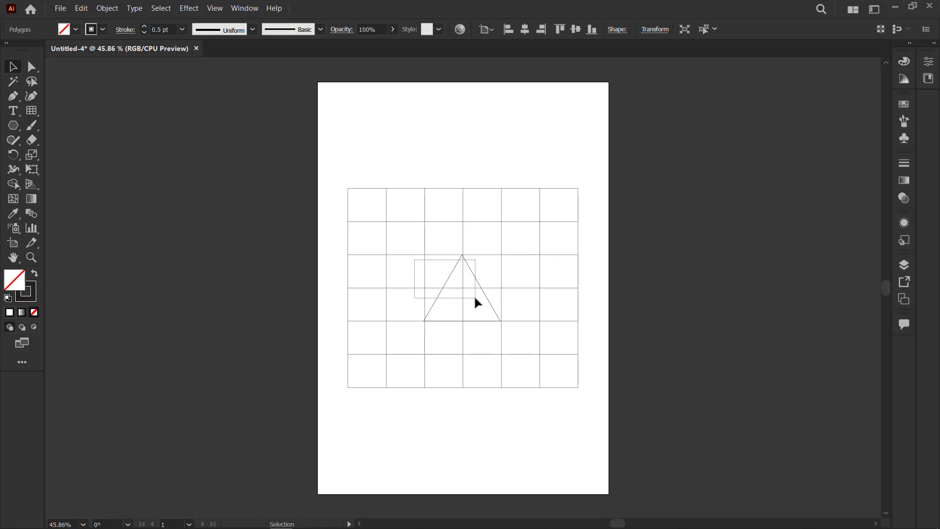
pyautogui.click(181, 33)
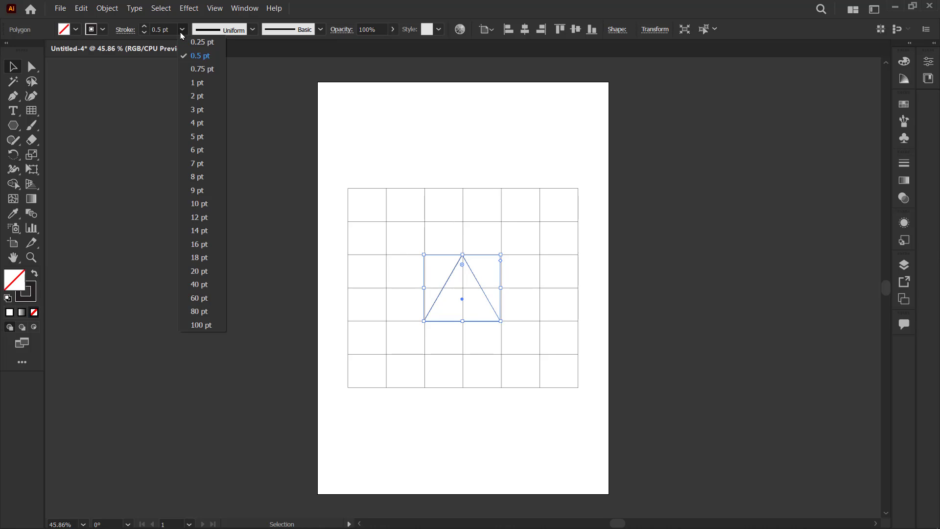
pyautogui.click(196, 78)
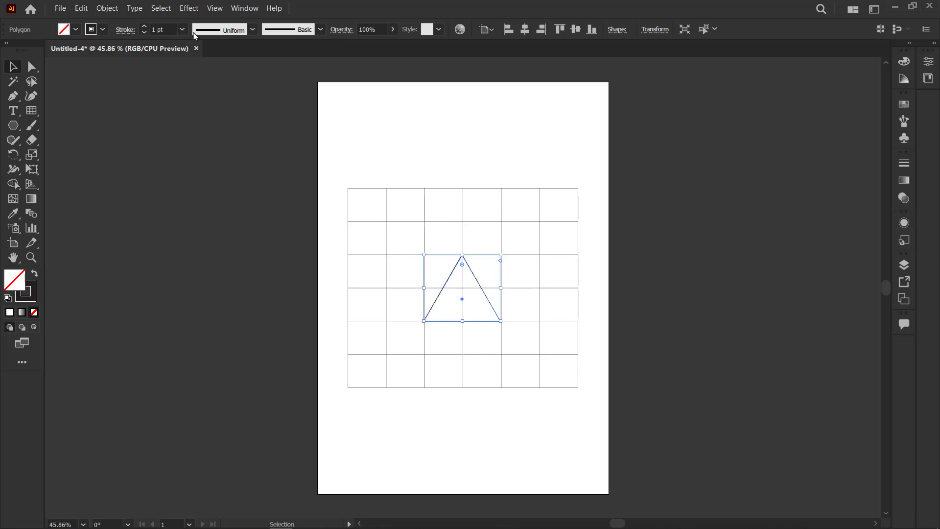
pyautogui.click(182, 30)
pyautogui.click(195, 97)
pyautogui.click(410, 254)
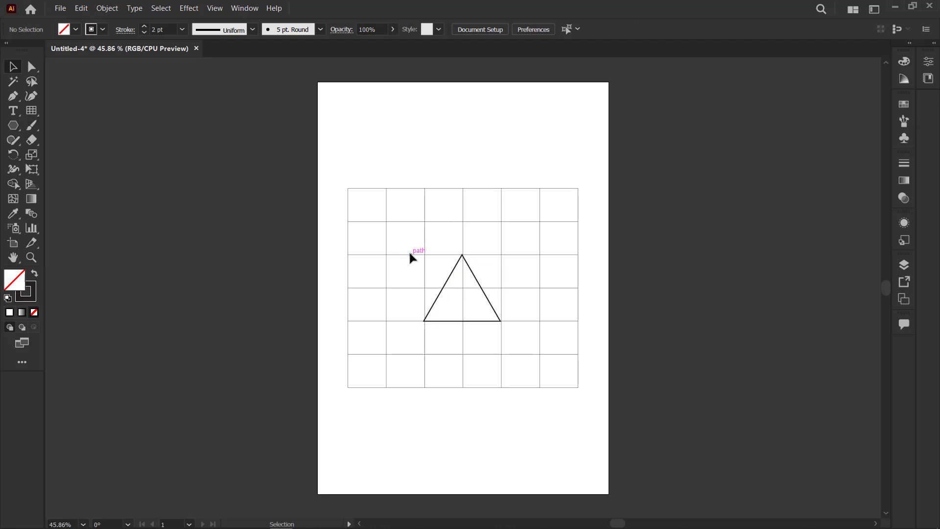
pyautogui.click(462, 294)
# - Add a horizontally reflected copy of the triangle over the original
pyautogui.rightClick(463, 295)
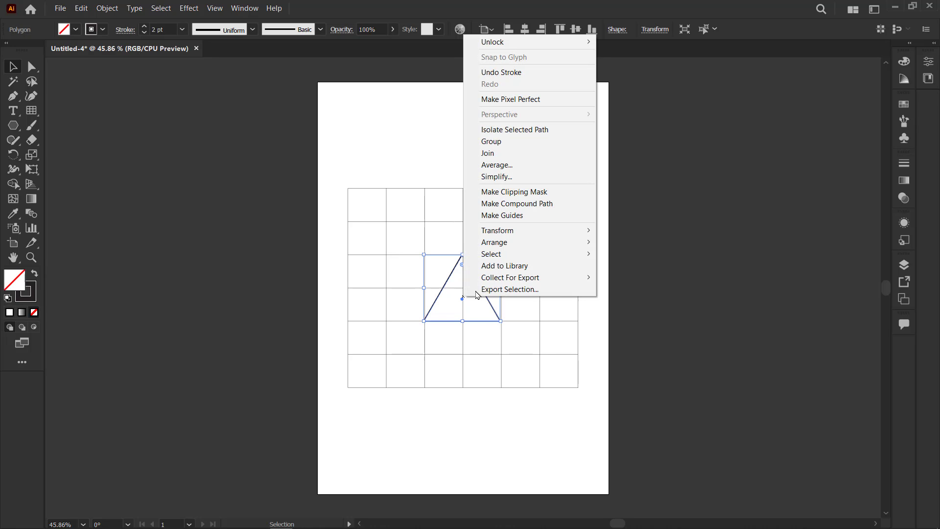
pyautogui.moveTo(514, 230)
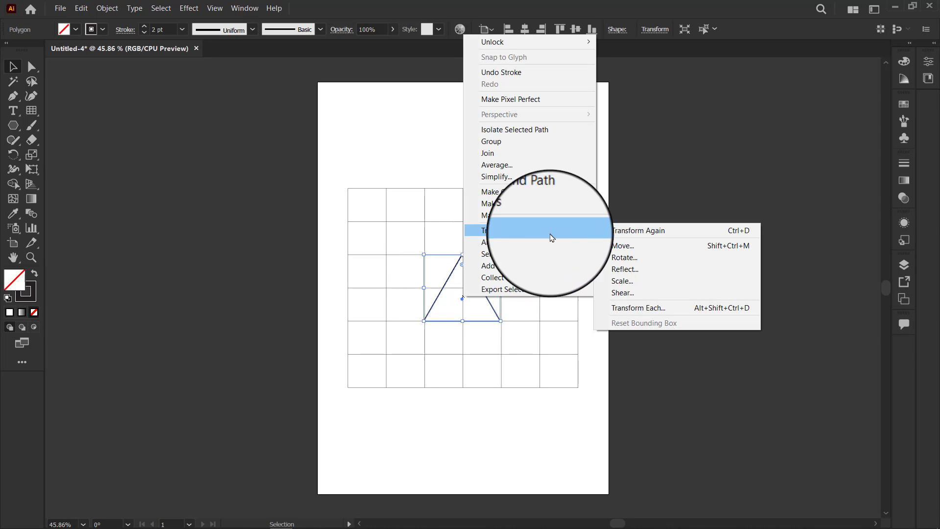
pyautogui.click(622, 274)
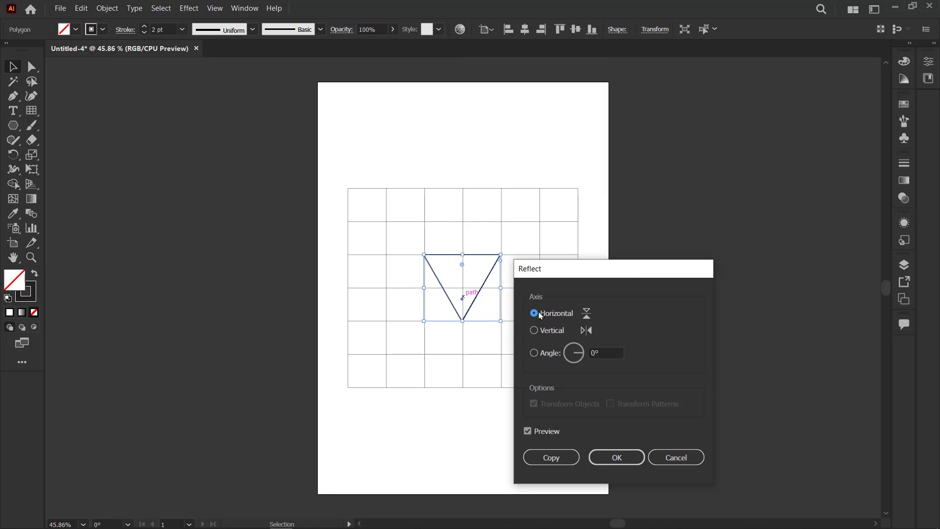
pyautogui.click(551, 458)
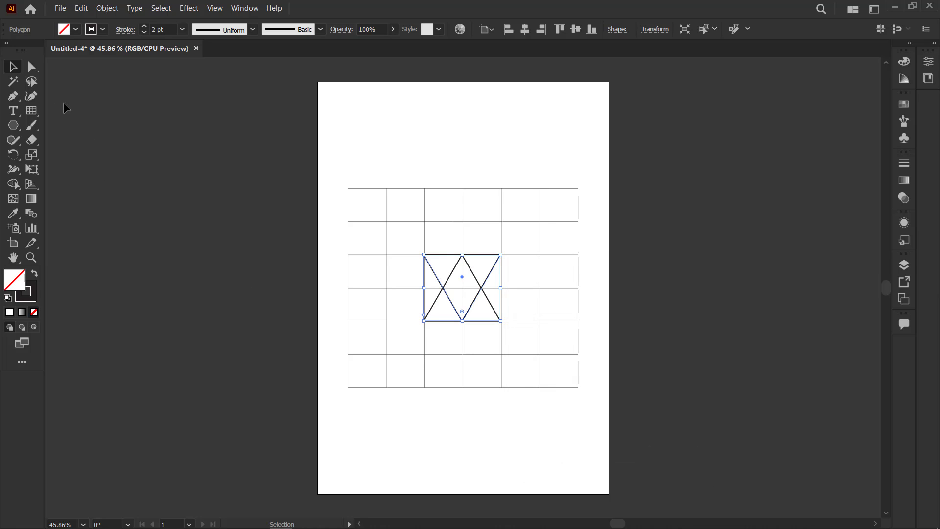
# - Place the flipped triangle tip-to-tip above the original, with copies at lower left and lower right
pyautogui.moveTo(462, 278); pyautogui.dragTo(461, 220)
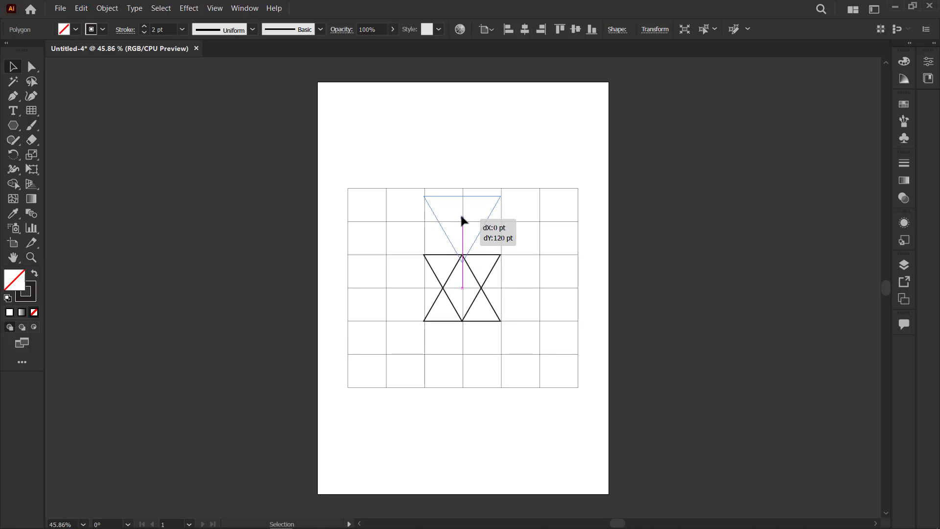
pyautogui.moveTo(462, 221); pyautogui.dragTo(461, 211)
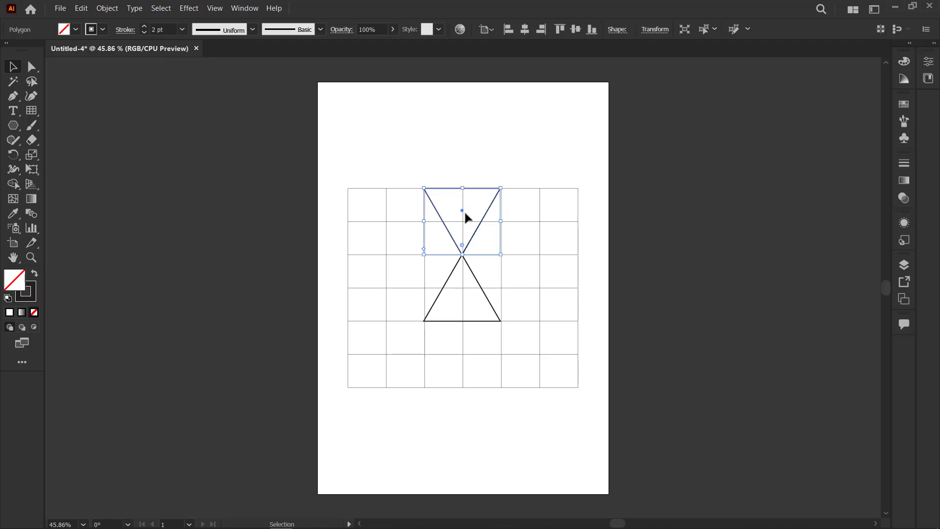
pyautogui.moveTo(465, 213)
pyautogui.mouseDown()
pyautogui.moveTo(388, 351)
pyautogui.moveTo(538, 344)
pyautogui.mouseUp()
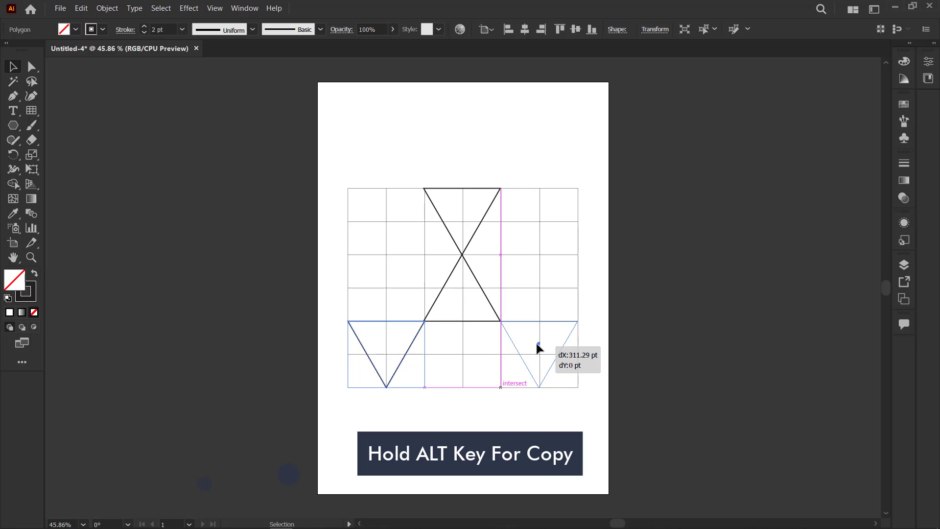
pyautogui.moveTo(537, 344); pyautogui.dragTo(535, 345)
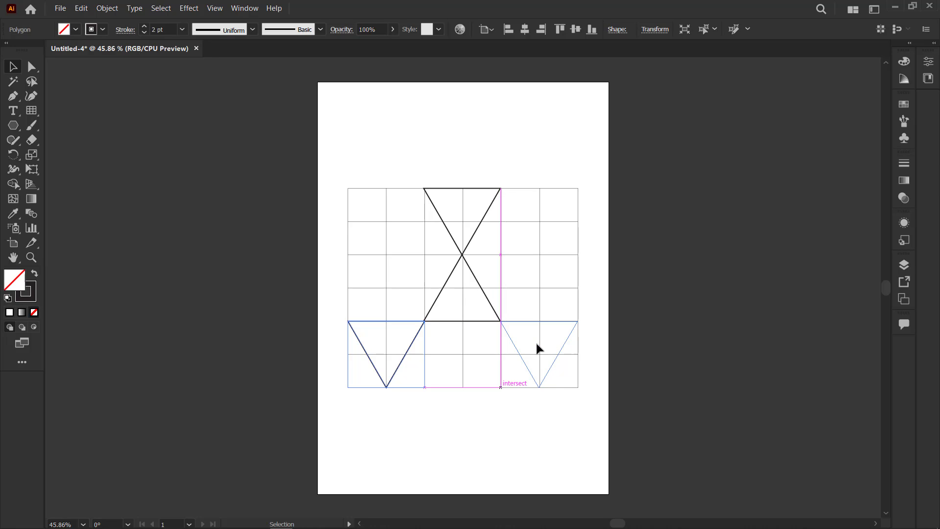
pyautogui.click(527, 299)
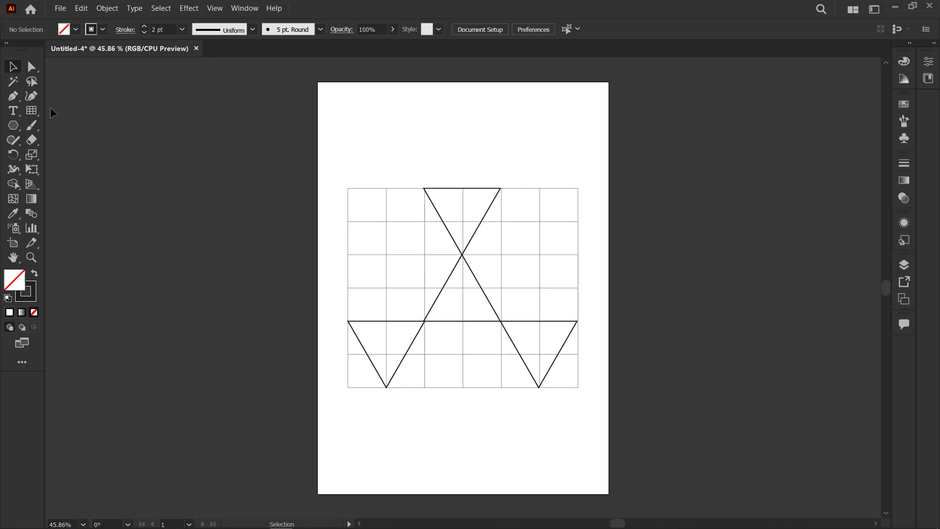
# - Draw line segments for the left, right and bottom edges between the outer triangle tips
pyautogui.click(31, 110)
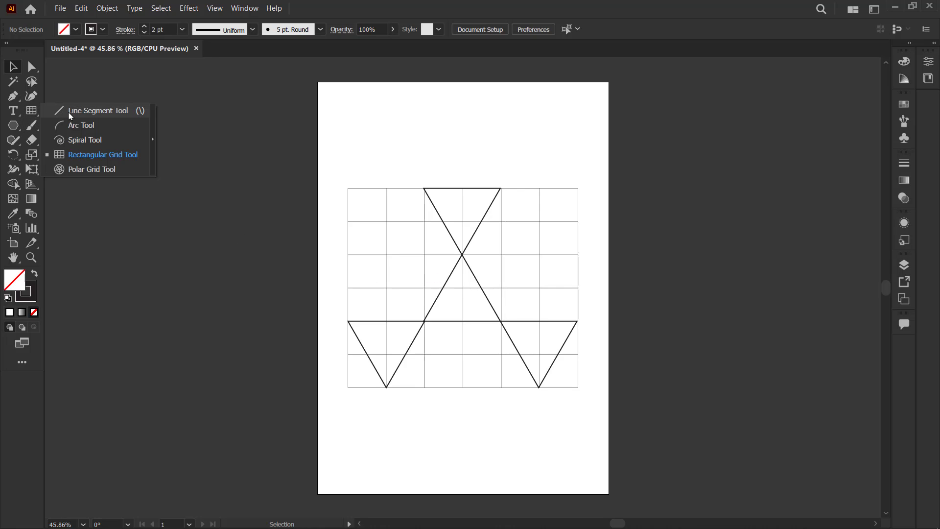
pyautogui.click(70, 113)
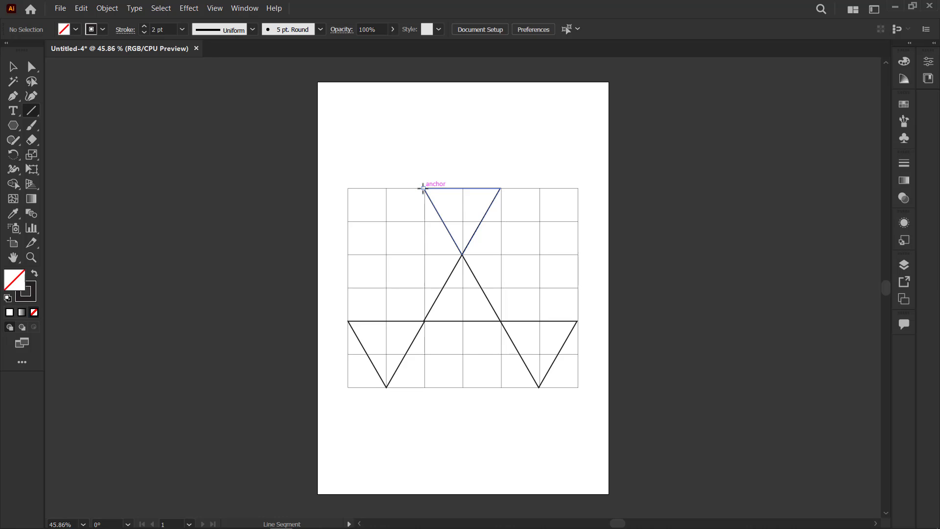
pyautogui.moveTo(423, 188); pyautogui.dragTo(347, 321)
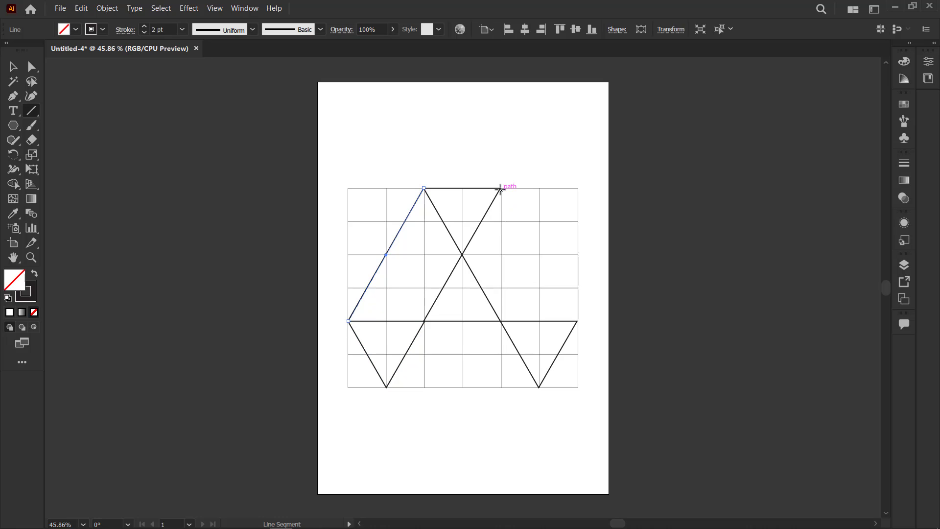
pyautogui.moveTo(499, 189); pyautogui.dragTo(579, 320)
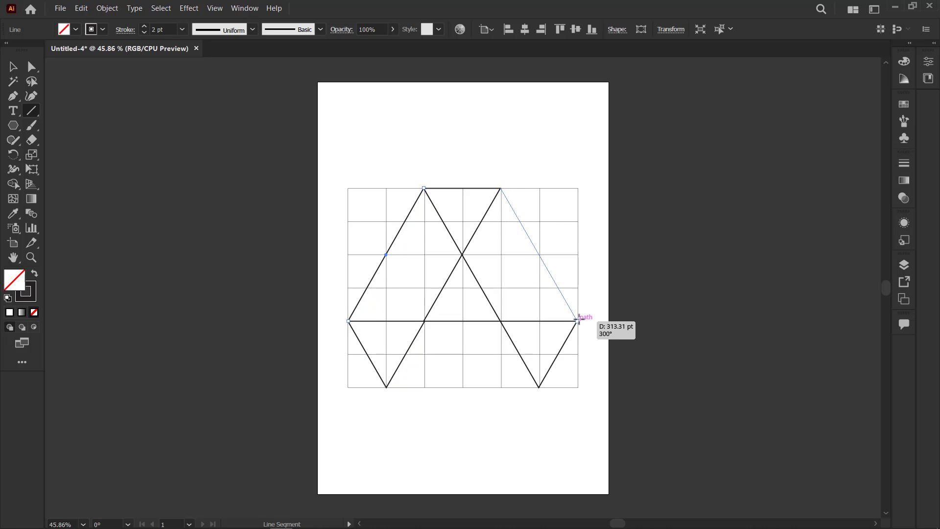
pyautogui.moveTo(578, 319); pyautogui.dragTo(578, 320)
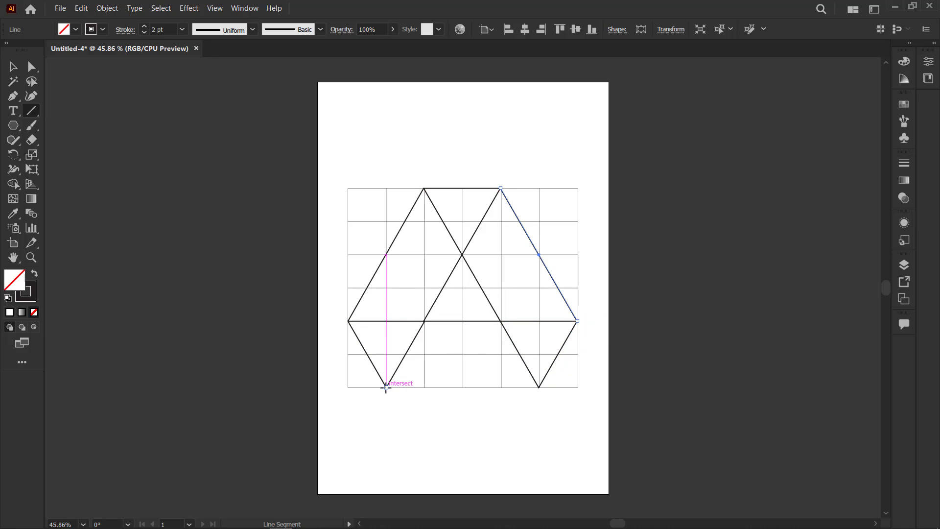
pyautogui.moveTo(386, 387); pyautogui.dragTo(538, 387)
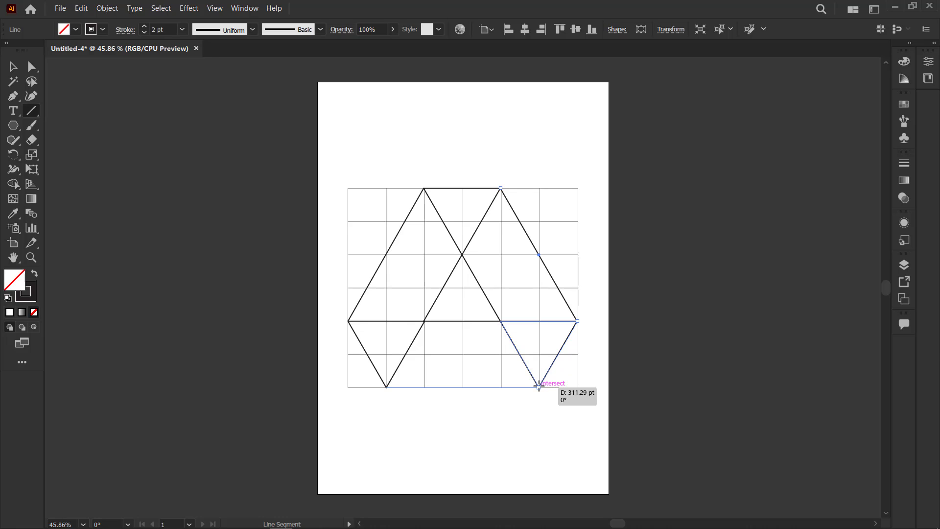
pyautogui.moveTo(539, 387); pyautogui.dragTo(539, 387)
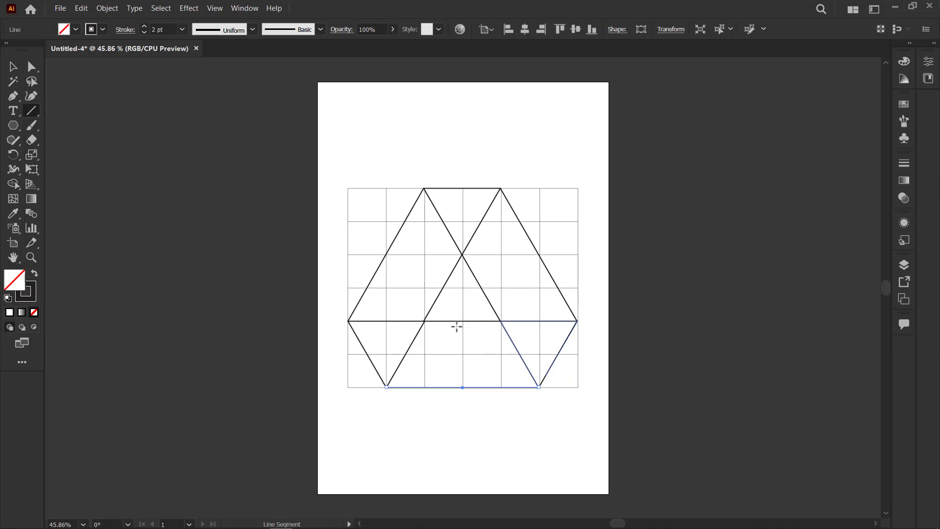
# - Select all pieces and Shape Builder-merge them into three parallelograms around an empty centre
pyautogui.press('v')
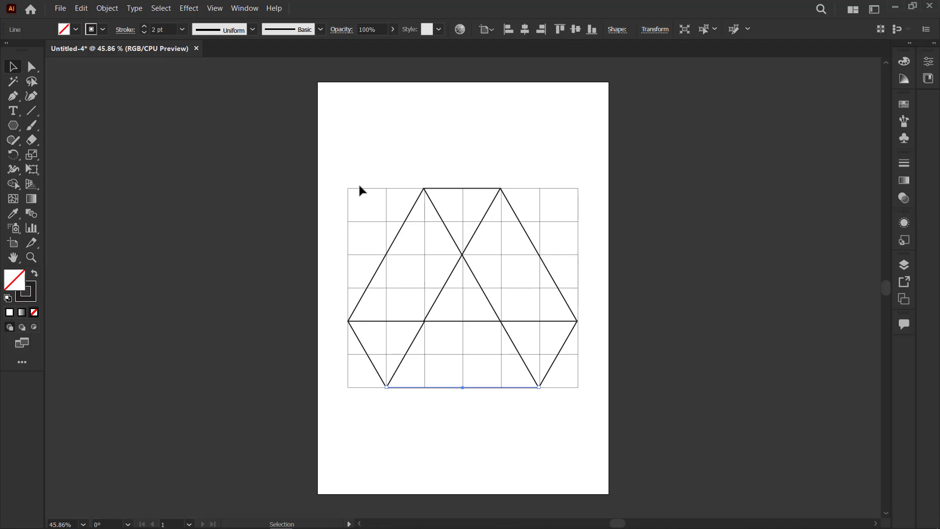
pyautogui.click(329, 182)
pyautogui.moveTo(330, 182); pyautogui.dragTo(588, 395)
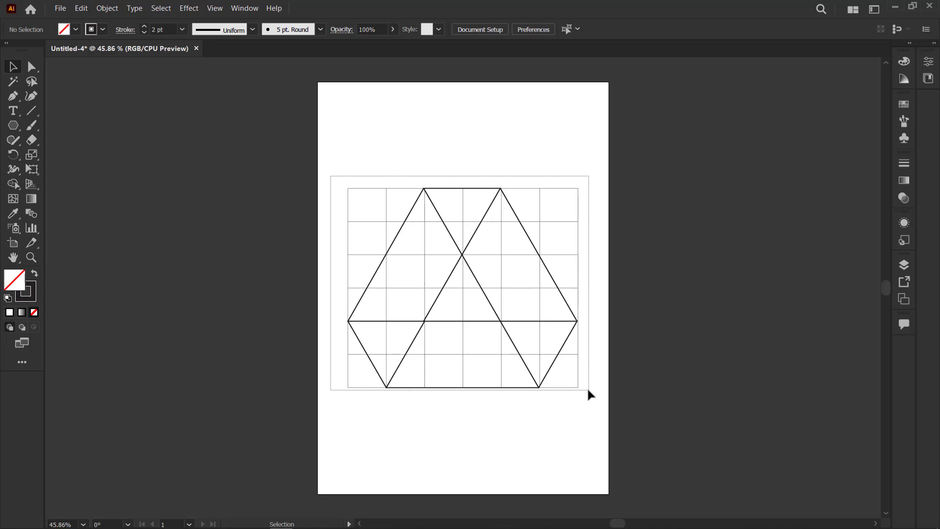
pyautogui.click(13, 184)
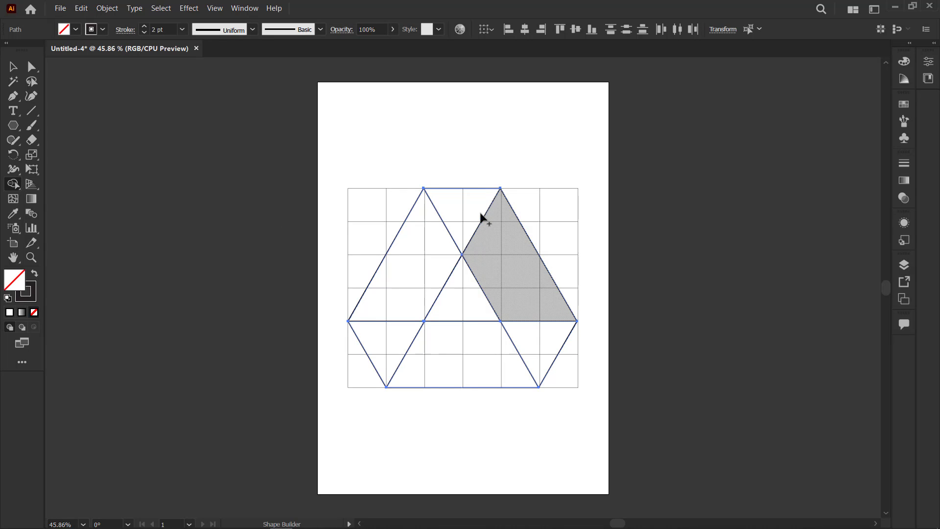
pyautogui.moveTo(479, 209)
pyautogui.mouseDown()
pyautogui.moveTo(504, 239)
pyautogui.moveTo(504, 336)
pyautogui.moveTo(524, 353)
pyautogui.mouseUp()
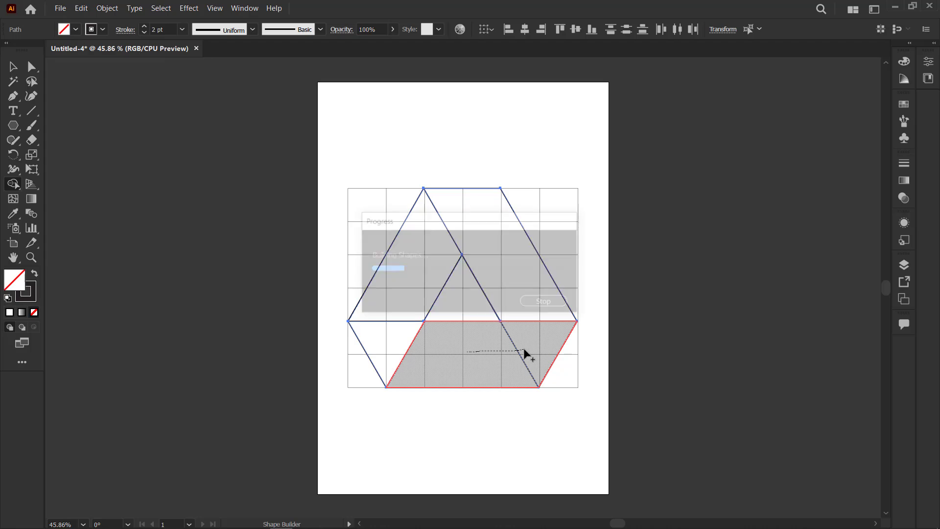
pyautogui.moveTo(421, 284); pyautogui.dragTo(390, 330)
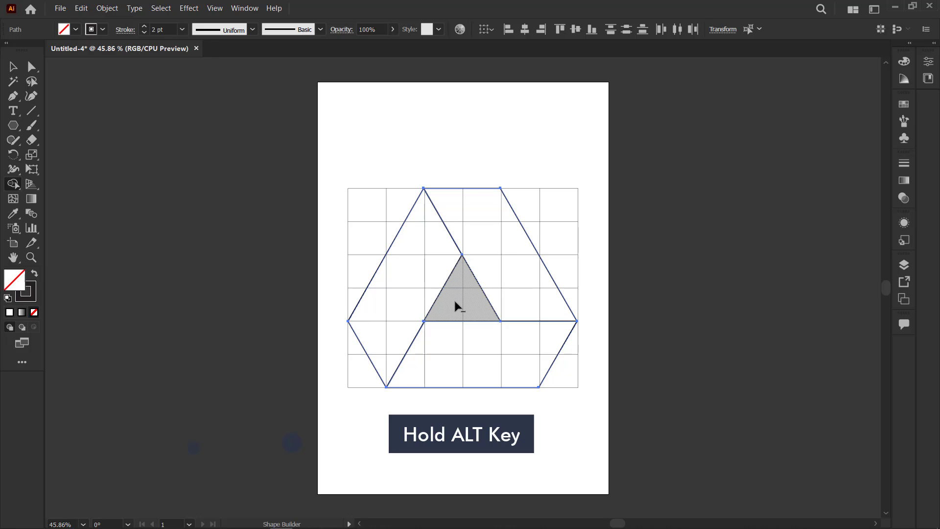
pyautogui.click(13, 67)
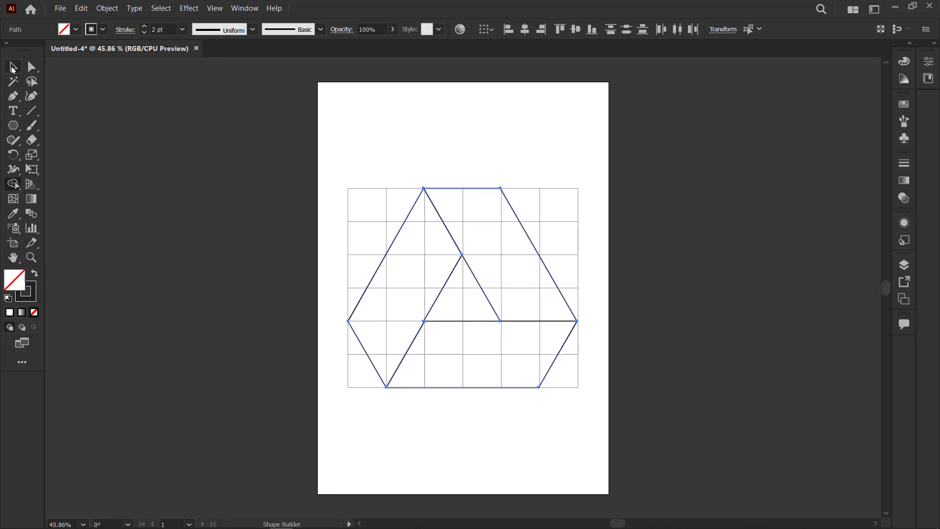
pyautogui.click(268, 160)
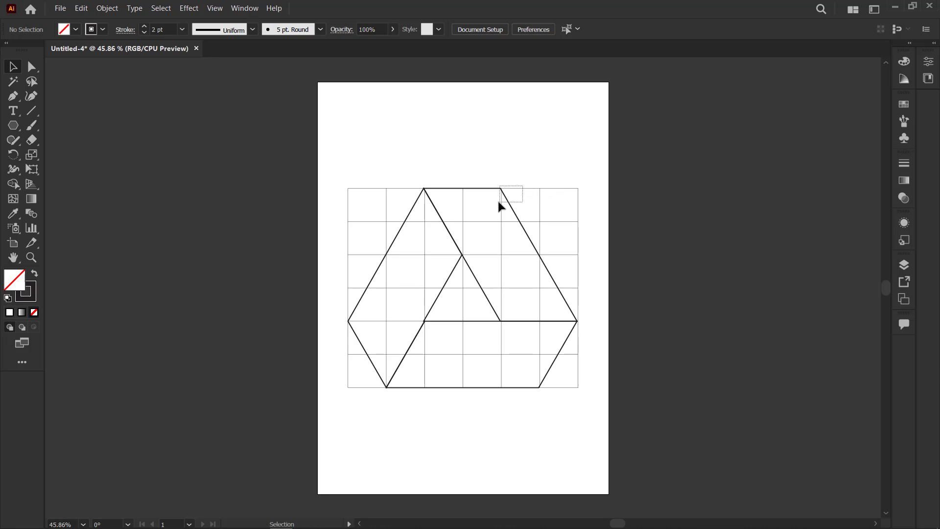
# - Give the upper-right parallelogram an R 255, G 186, B 0 fill in the Color panel
pyautogui.moveTo(498, 201); pyautogui.dragTo(498, 203)
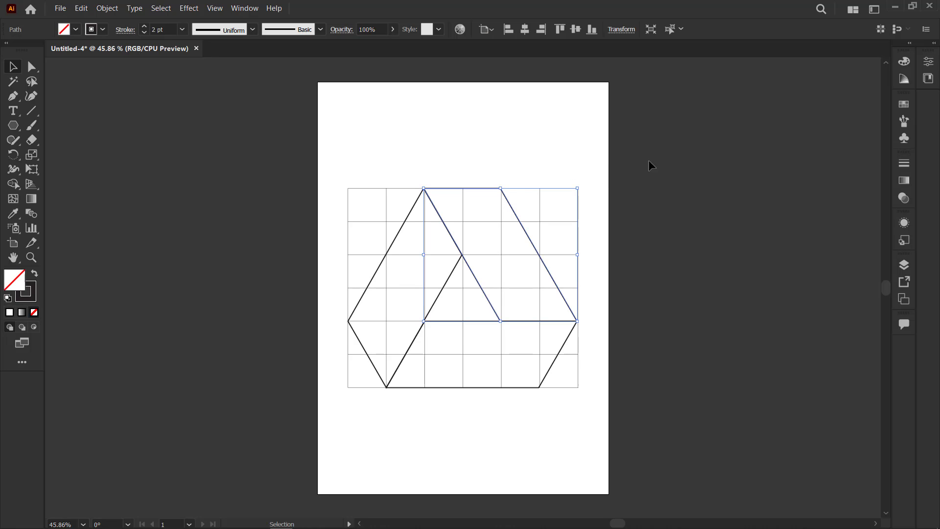
pyautogui.click(904, 61)
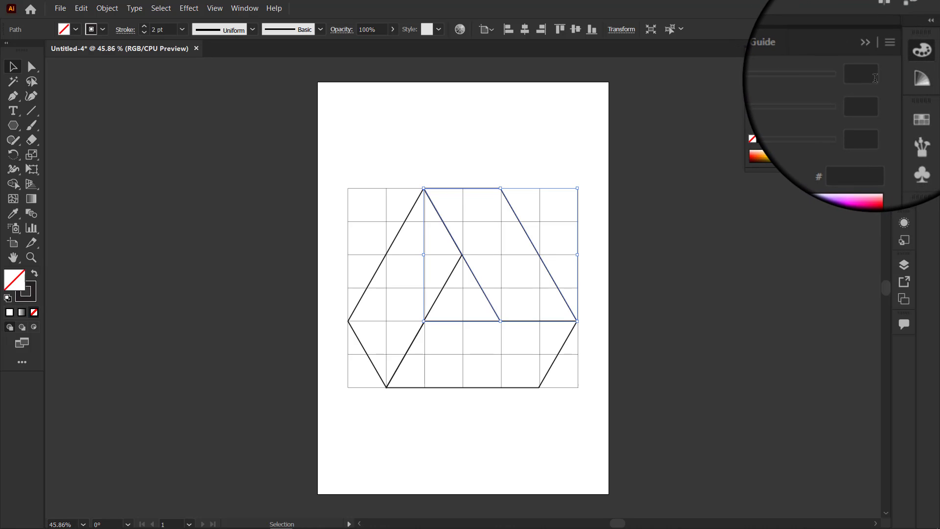
pyautogui.click(875, 79)
pyautogui.write('255')
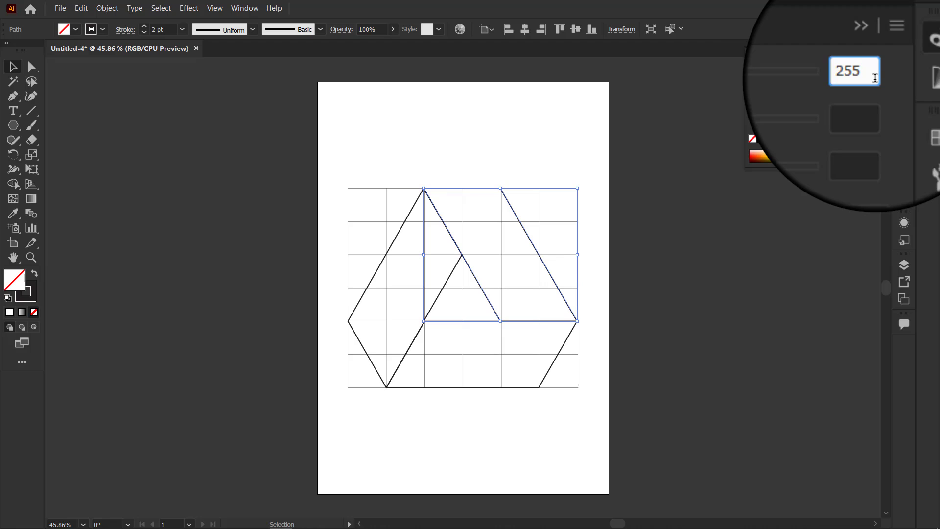
pyautogui.click(871, 99)
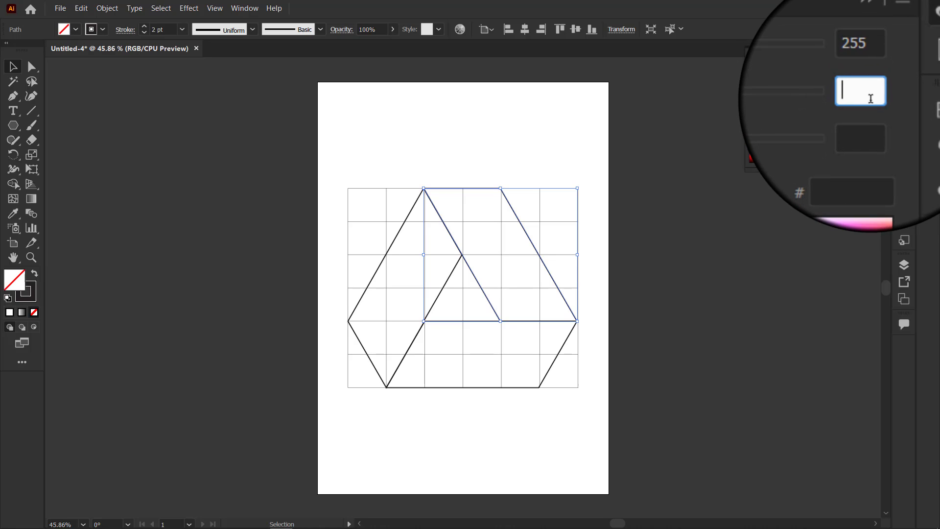
pyautogui.write('186')
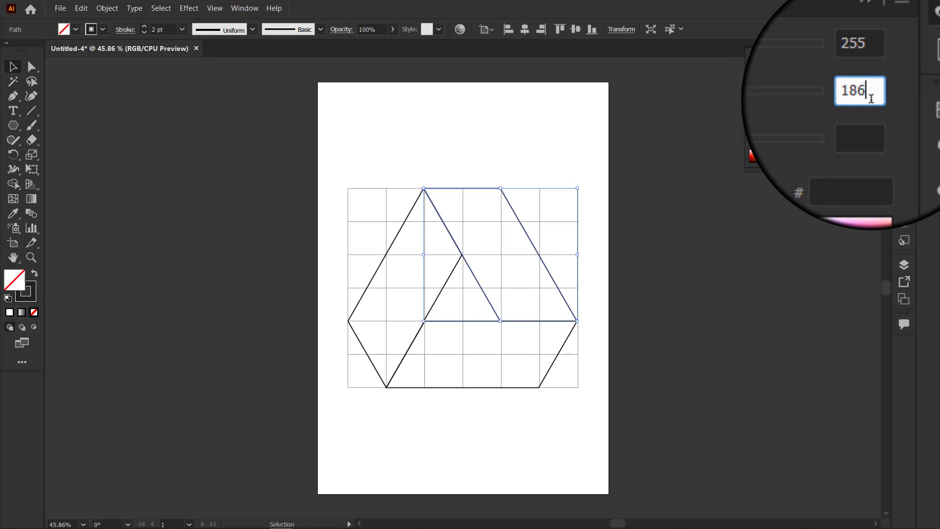
pyautogui.click(869, 115)
pyautogui.write('255')
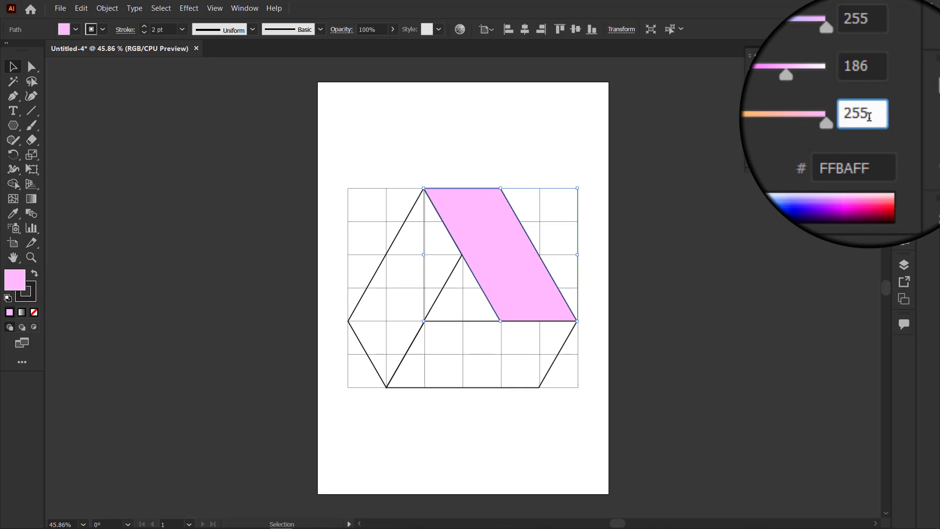
pyautogui.doubleClick(868, 116)
pyautogui.write('0')
pyautogui.click(682, 193)
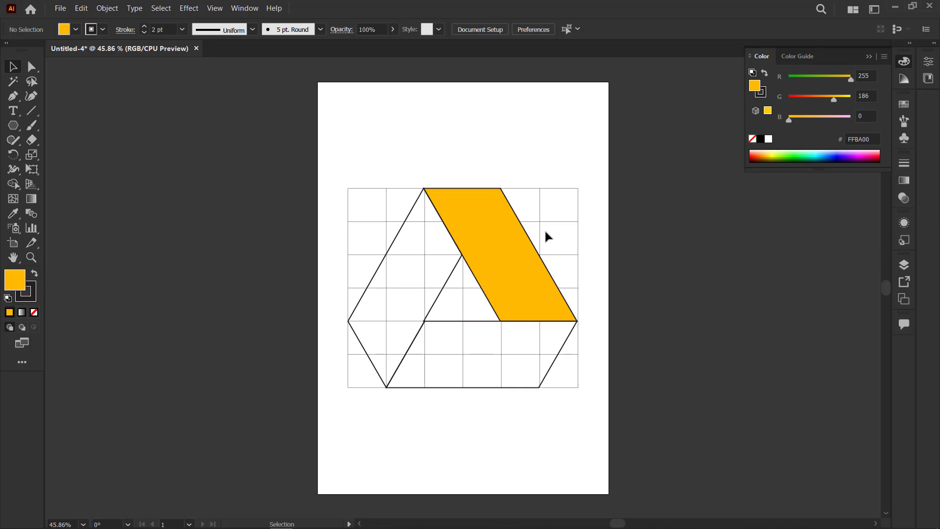
# - Give the left parallelogram an R 0, G 172, B 71 fill in the Color panel
pyautogui.moveTo(397, 237); pyautogui.dragTo(404, 242)
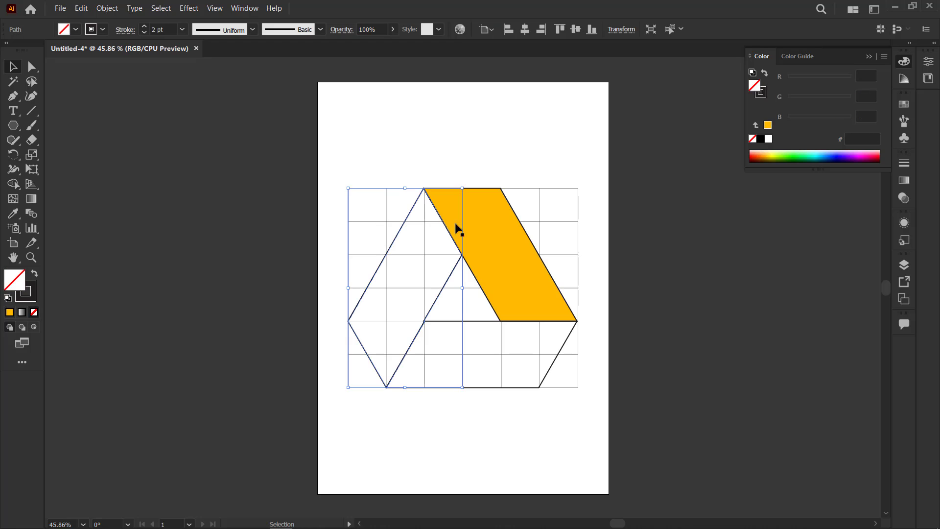
pyautogui.click(866, 75)
pyautogui.write('0')
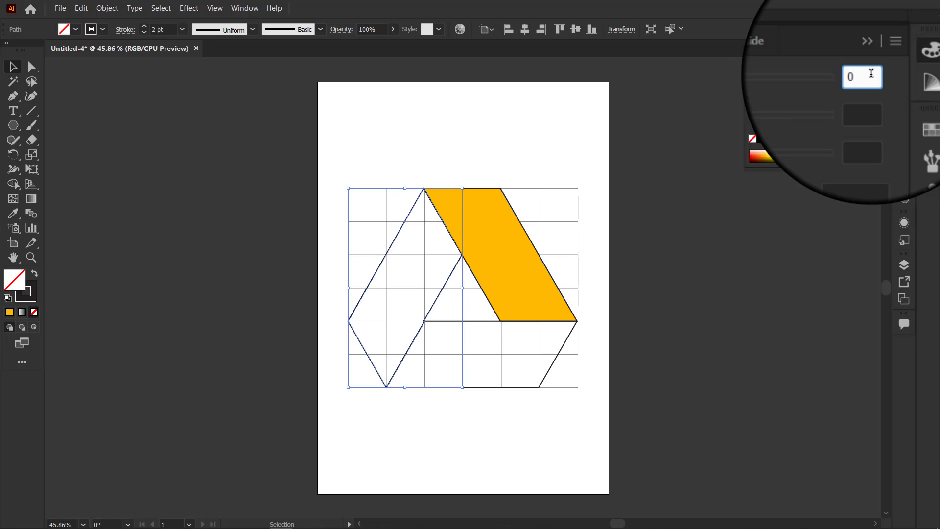
pyautogui.press('Tab')
pyautogui.write('172')
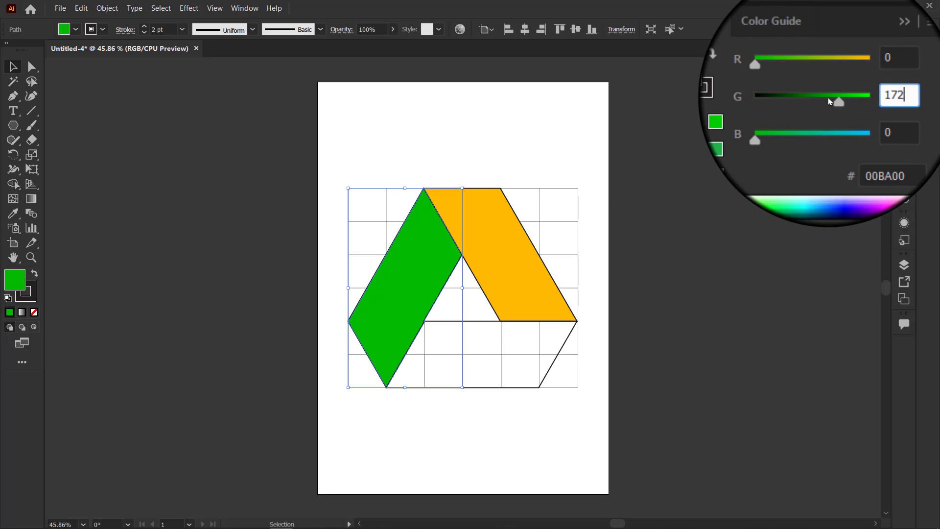
pyautogui.press('Tab')
pyautogui.write('71')
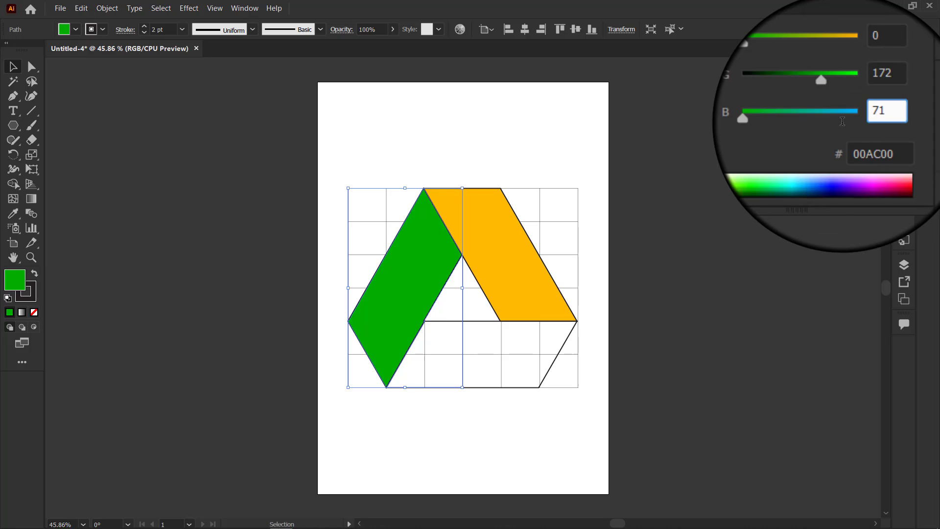
pyautogui.click(765, 198)
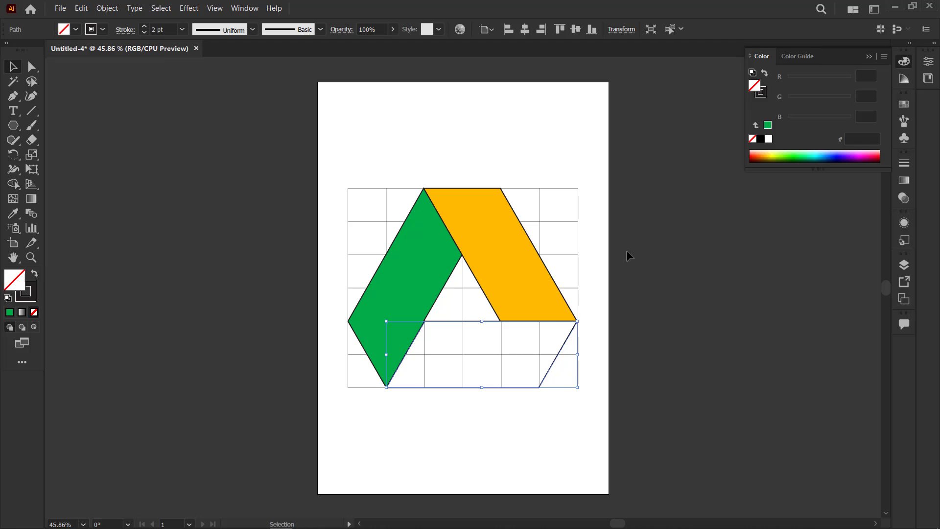
# - Fill the bottom parallelogram with R 38, G 132, B 252 blue (2684FC), then deselect
pyautogui.click(875, 75)
pyautogui.write('38')
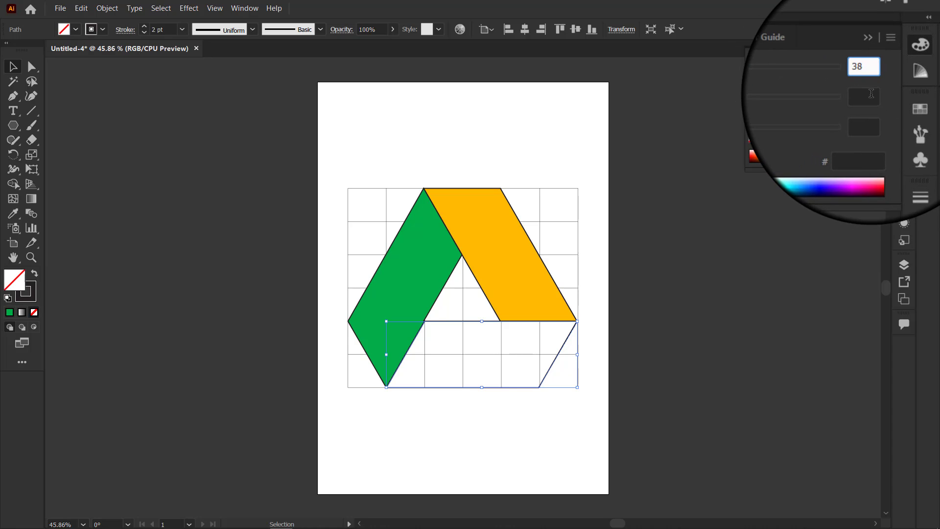
pyautogui.press('Tab')
pyautogui.write('132')
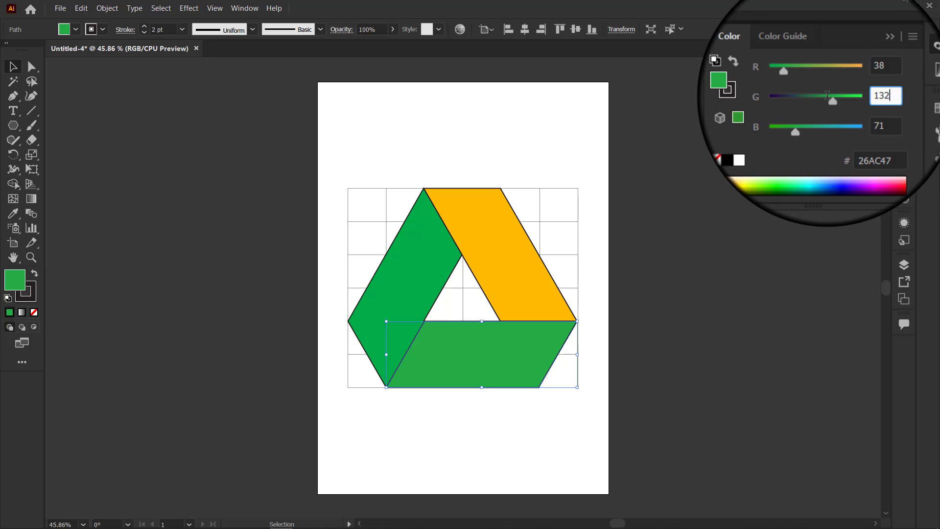
pyautogui.press('Tab')
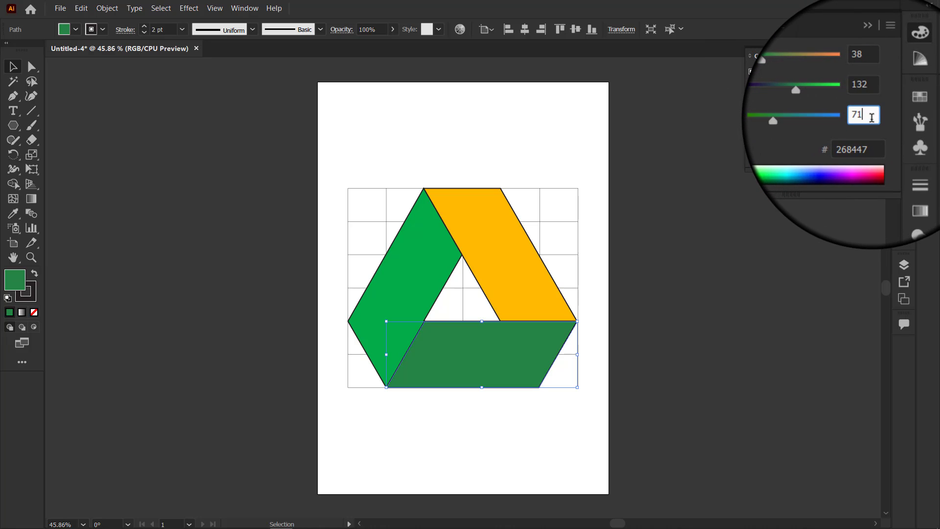
pyautogui.write('252')
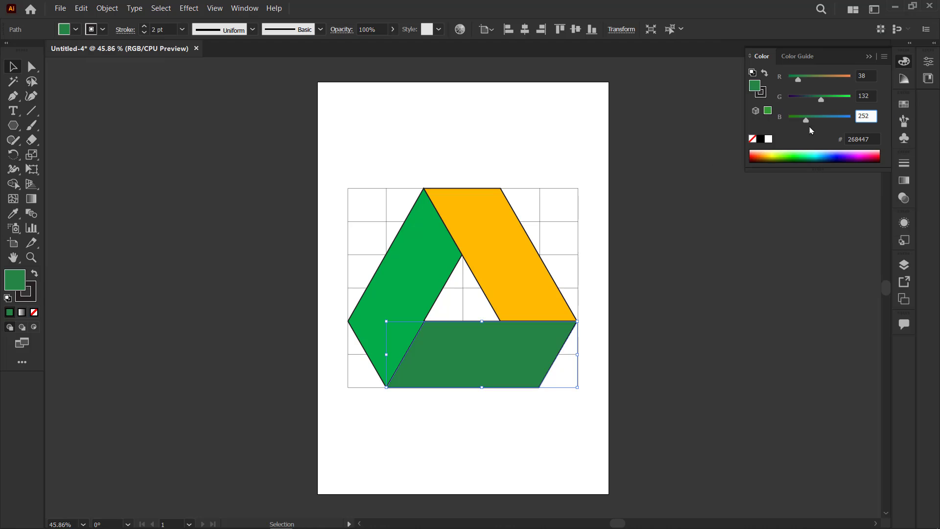
pyautogui.click(709, 206)
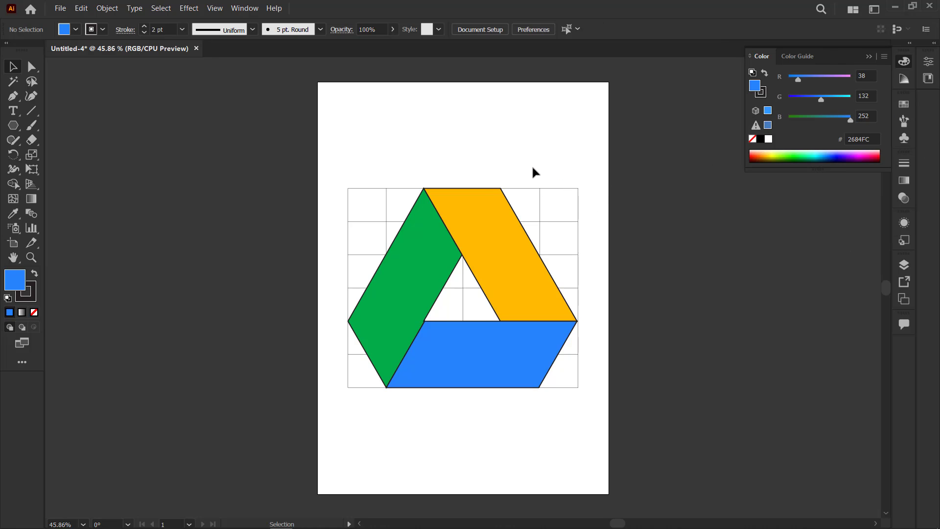
# - Set the stroke to None on the yellow and green parallelograms
pyautogui.click(499, 210)
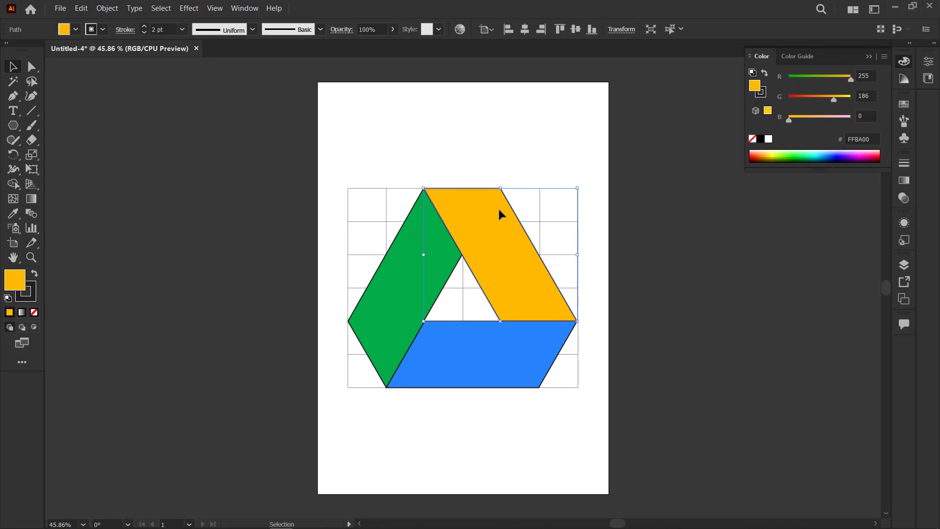
pyautogui.click(103, 30)
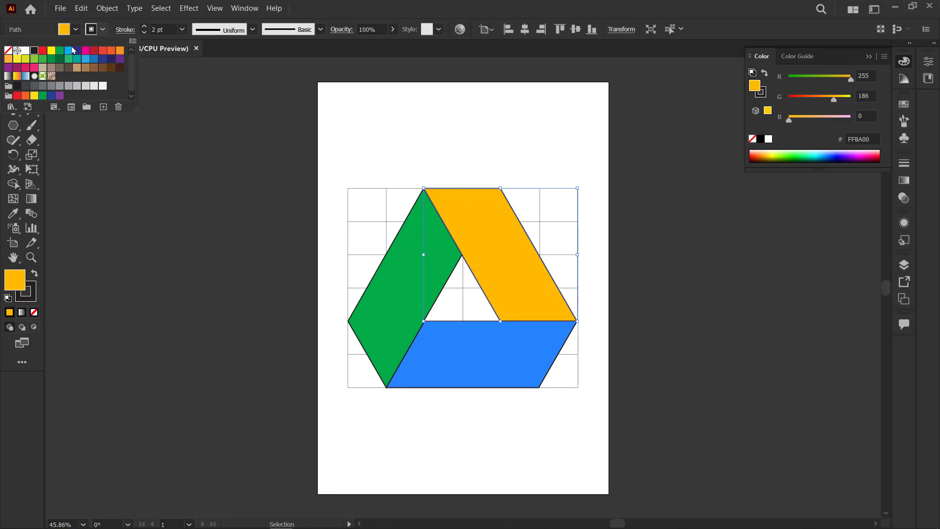
pyautogui.click(8, 51)
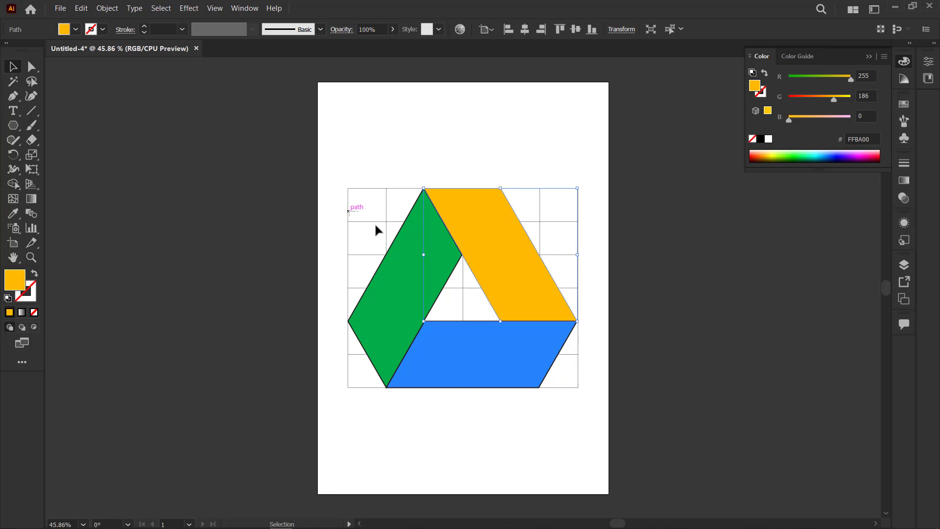
pyautogui.click(402, 248)
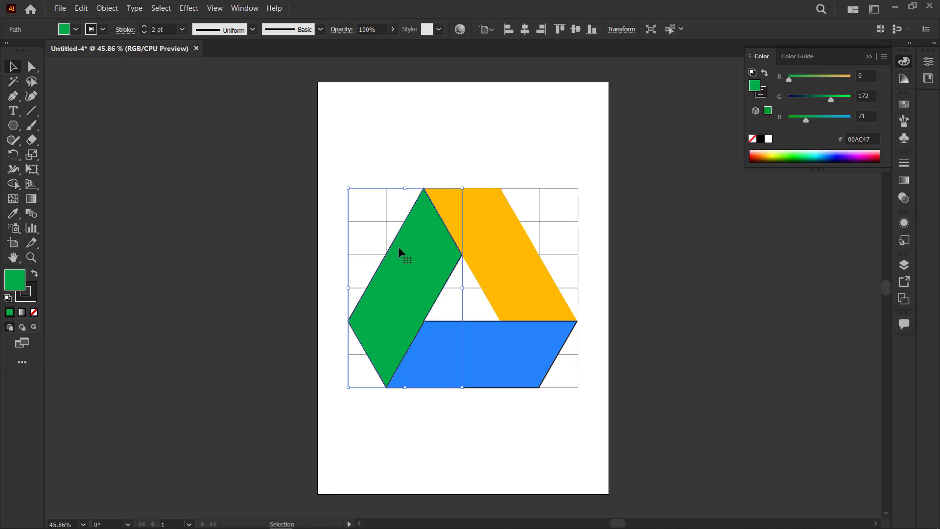
pyautogui.click(103, 29)
pyautogui.click(8, 51)
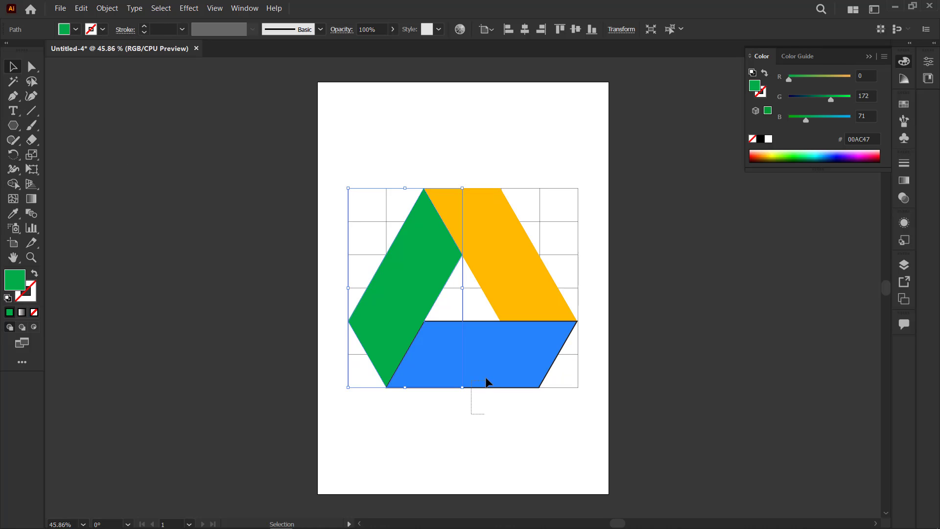
# - Set the blue parallelogram's stroke to None and collapse the Color panel
pyautogui.click(467, 356)
pyautogui.click(102, 30)
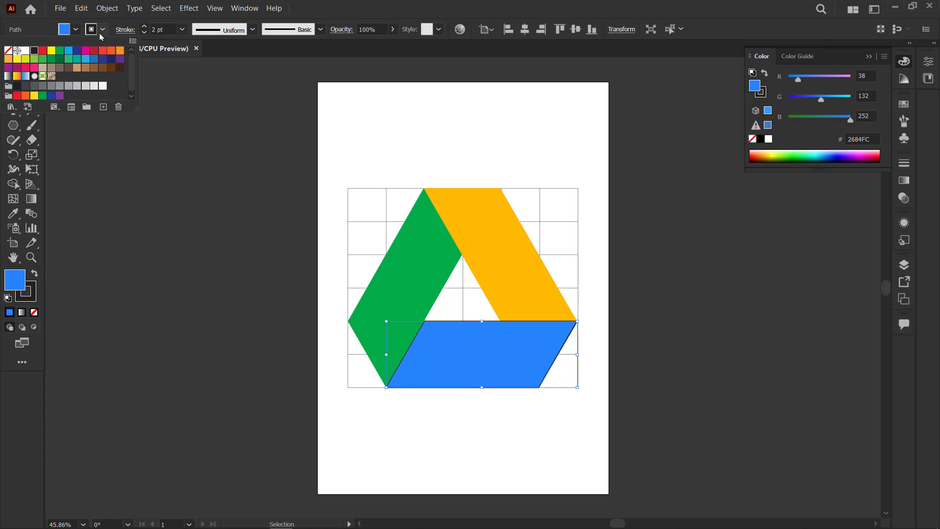
pyautogui.click(8, 51)
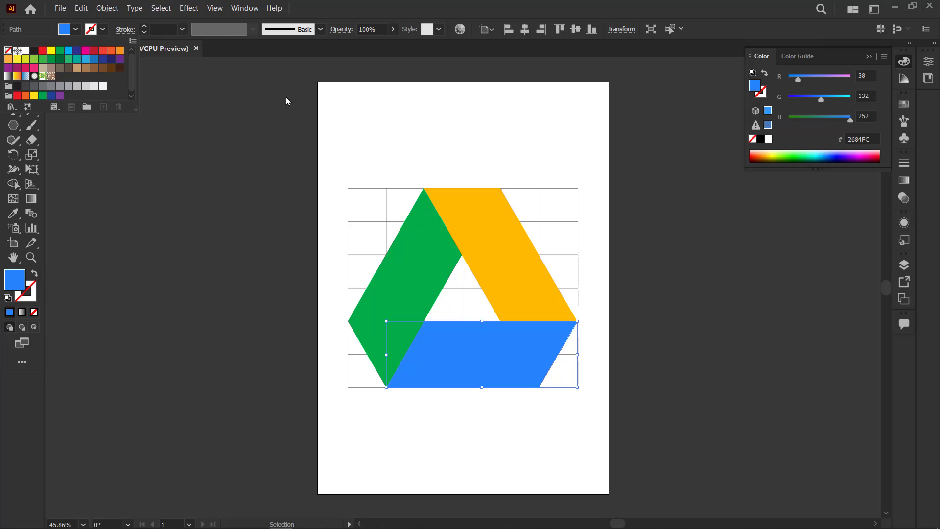
pyautogui.click(540, 145)
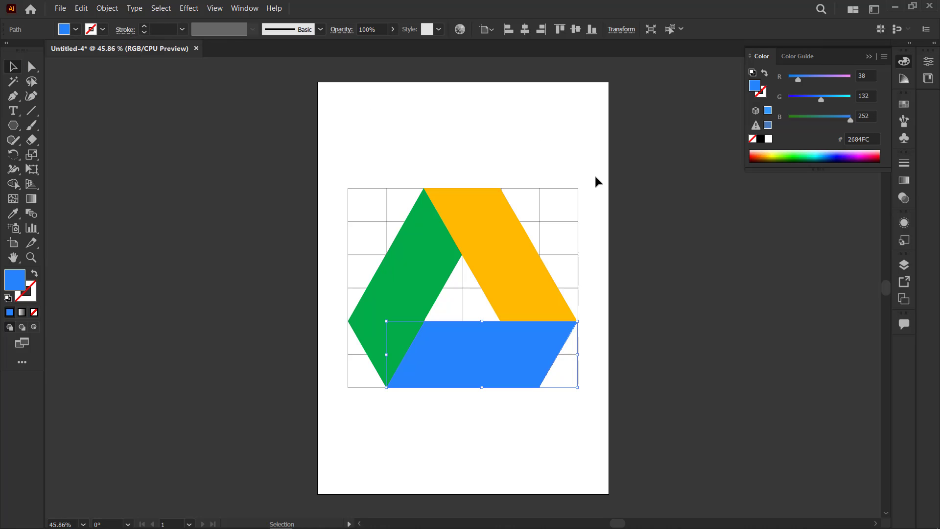
pyautogui.click(869, 57)
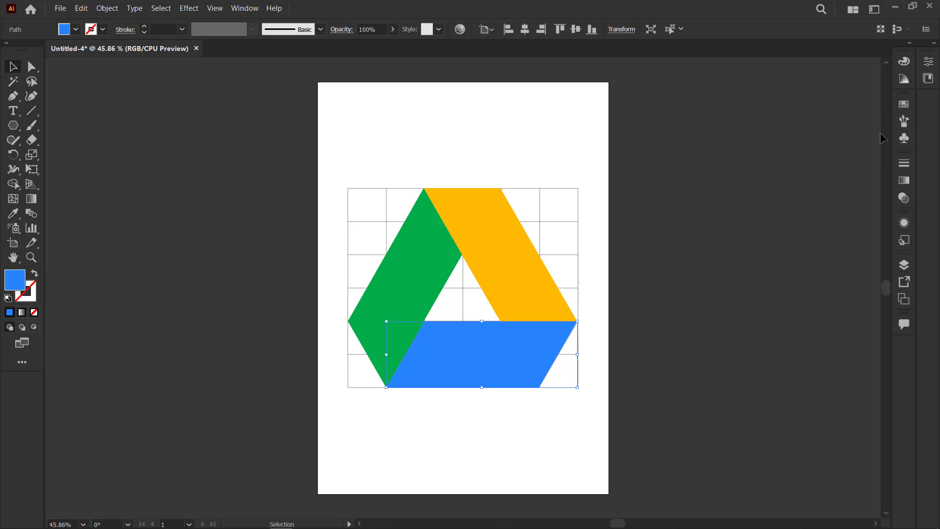
pyautogui.click(904, 264)
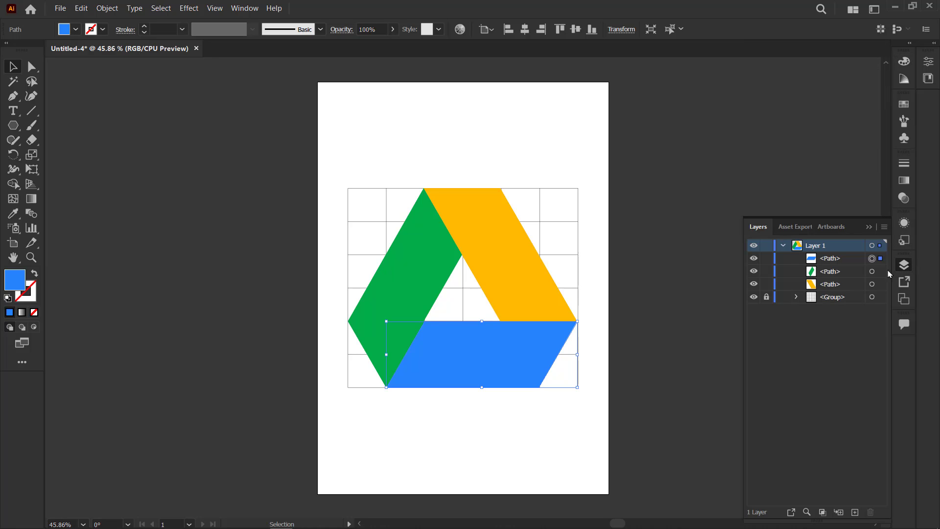
# - Hide the grid's Group layer in the Layers panel and deselect the blue shape
pyautogui.click(754, 297)
pyautogui.click(869, 226)
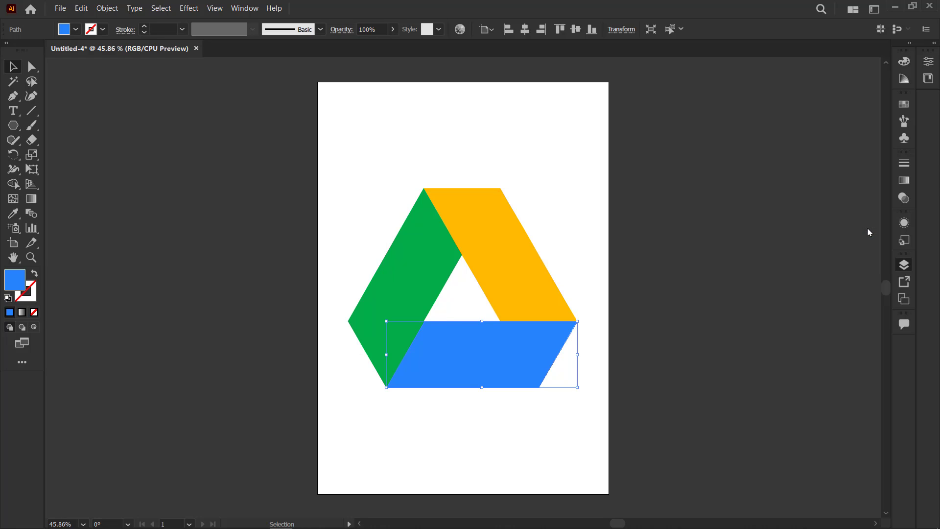
pyautogui.click(692, 224)
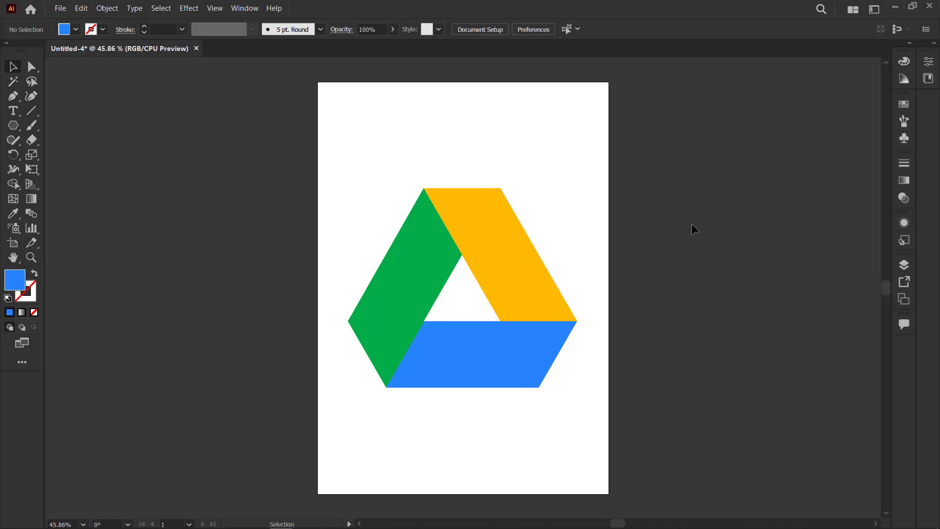